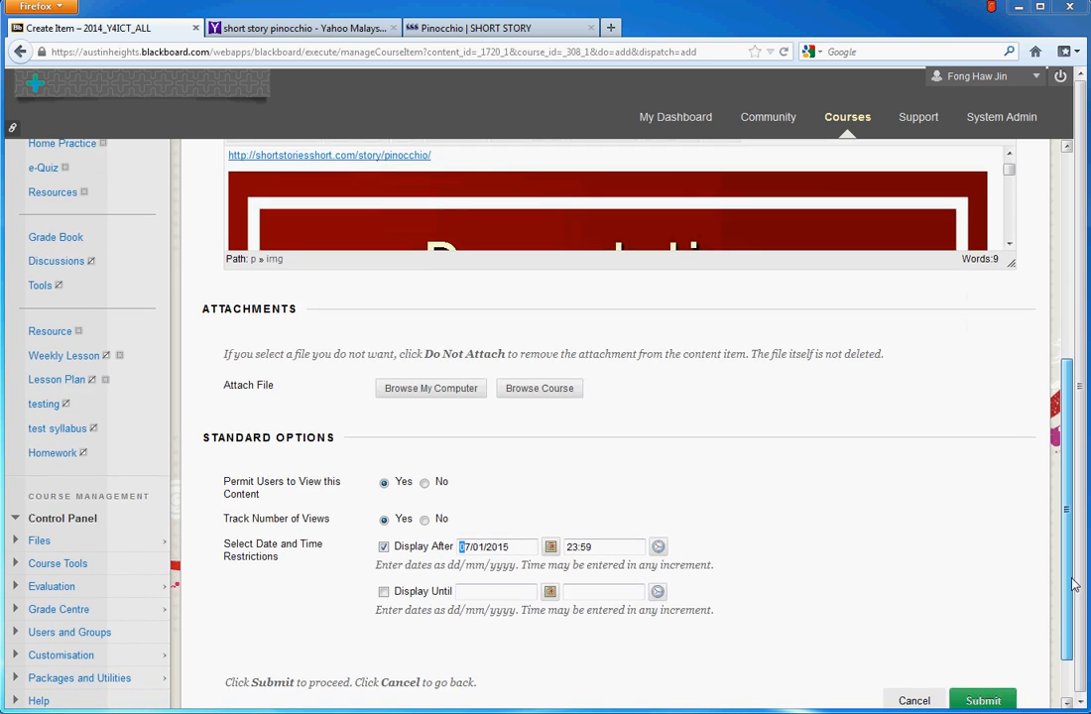
Open the WIRIS equation editor from the item's text editor to view its tools, and close it without inserting anything.
scroll(1064, 516, up, 3)
mouse_move(1058, 490)
mouse_down()
mouse_move(1074, 383)
mouse_move(1068, 504)
mouse_up()
drag(1008, 324, 1015, 397)
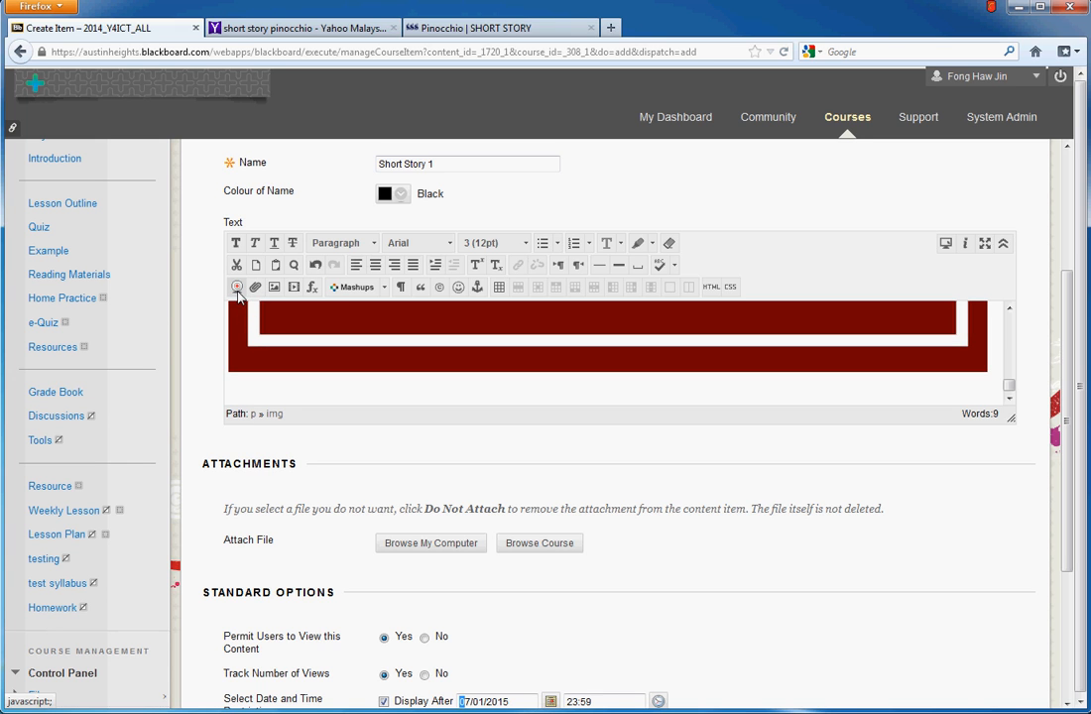
click(311, 288)
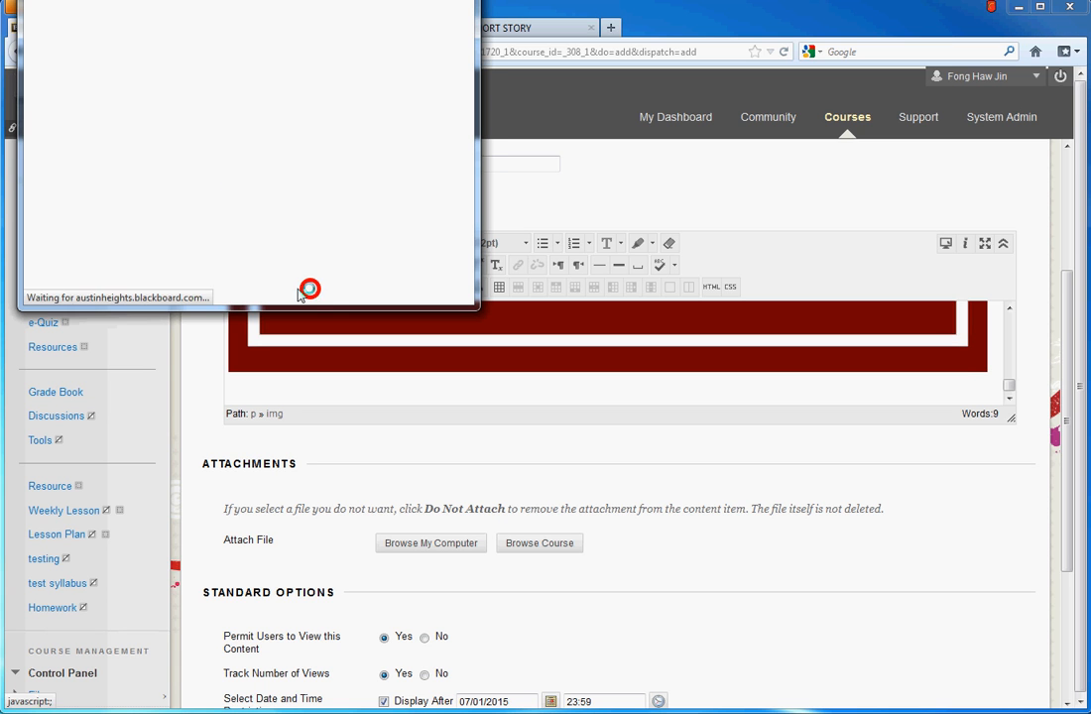
drag(332, 2, 521, 211)
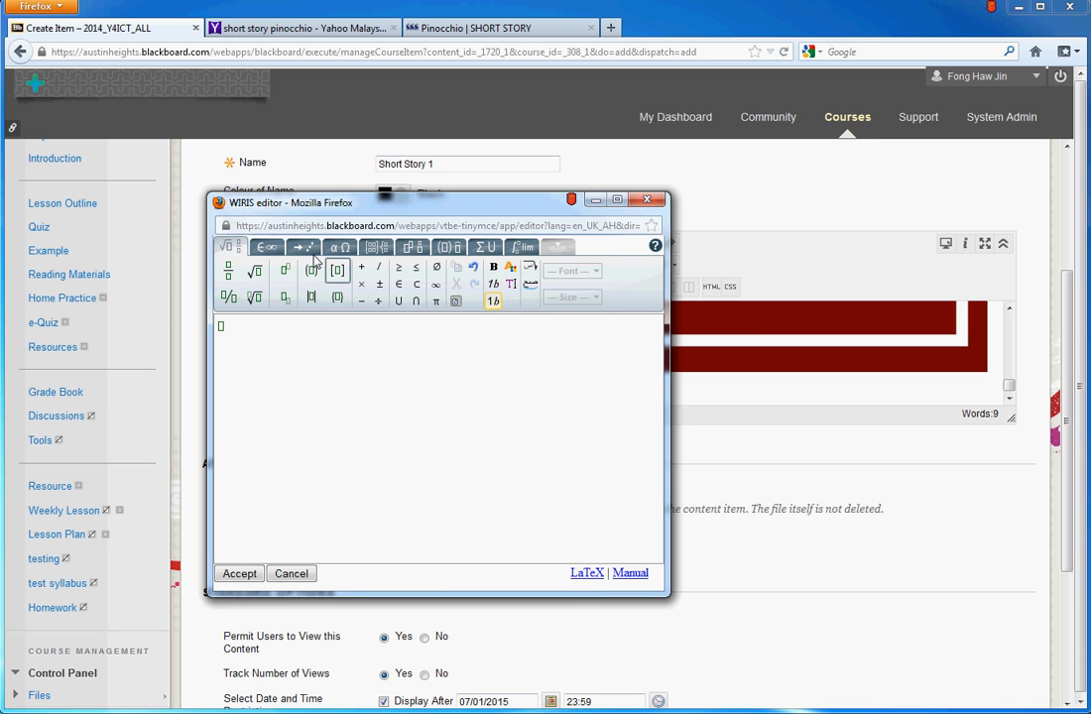
click(647, 203)
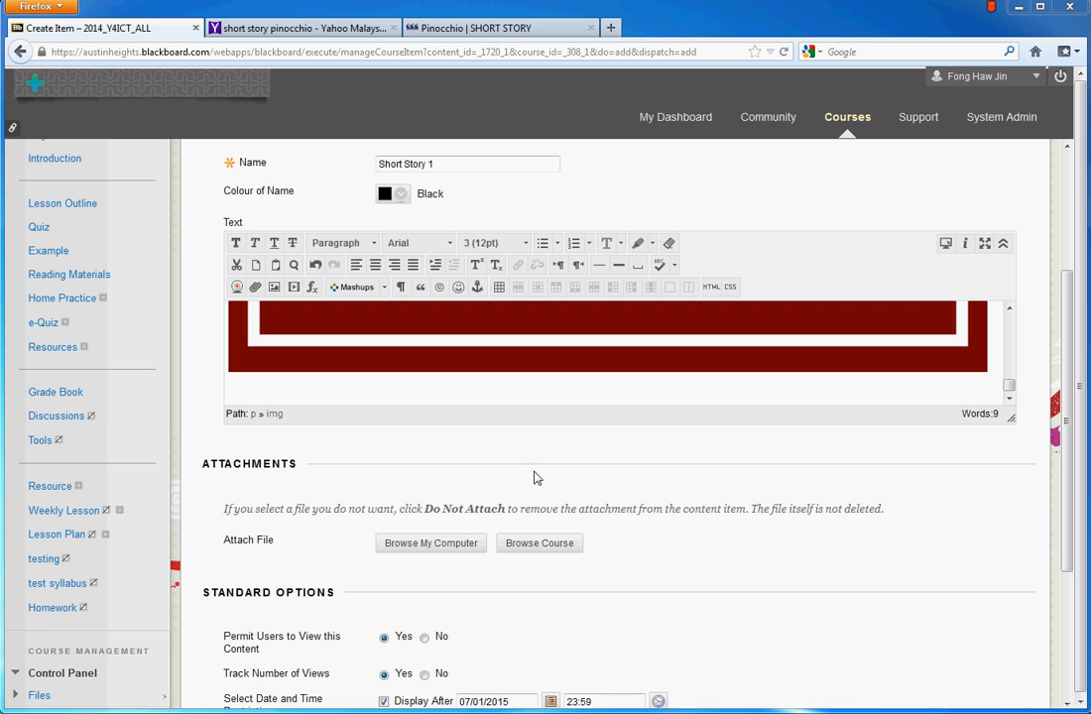
Set the Short Story 1 item's Display After date to 10/01/2015 and submit the item.
drag(1067, 362, 1071, 512)
double_click(470, 483)
text(10)
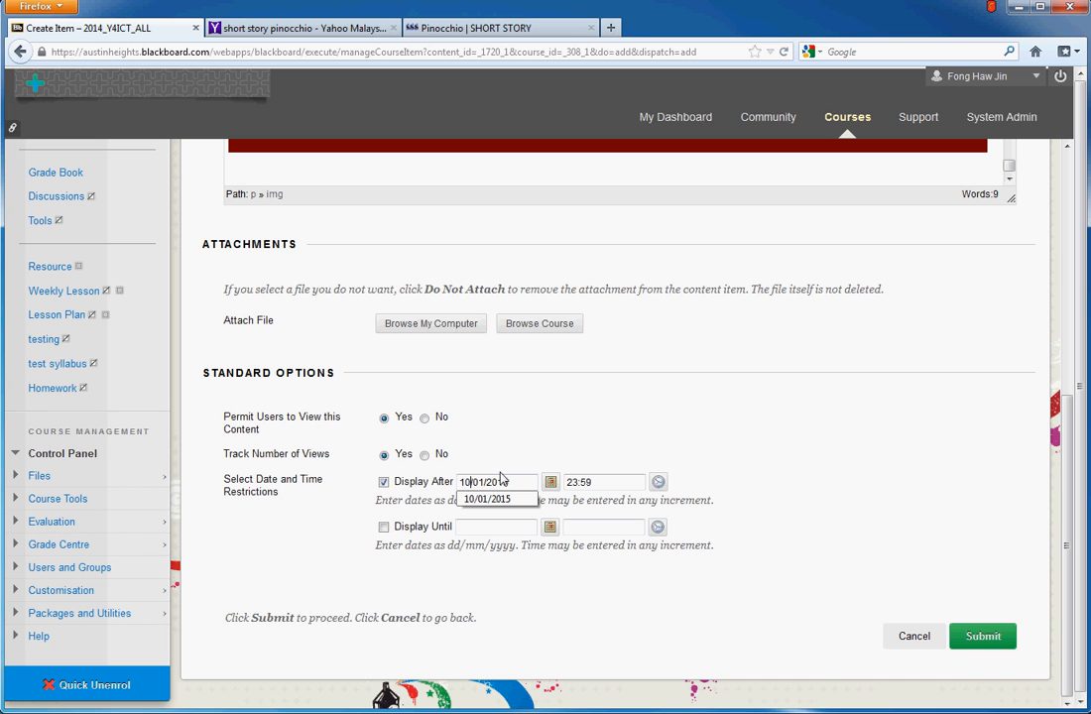
click(487, 451)
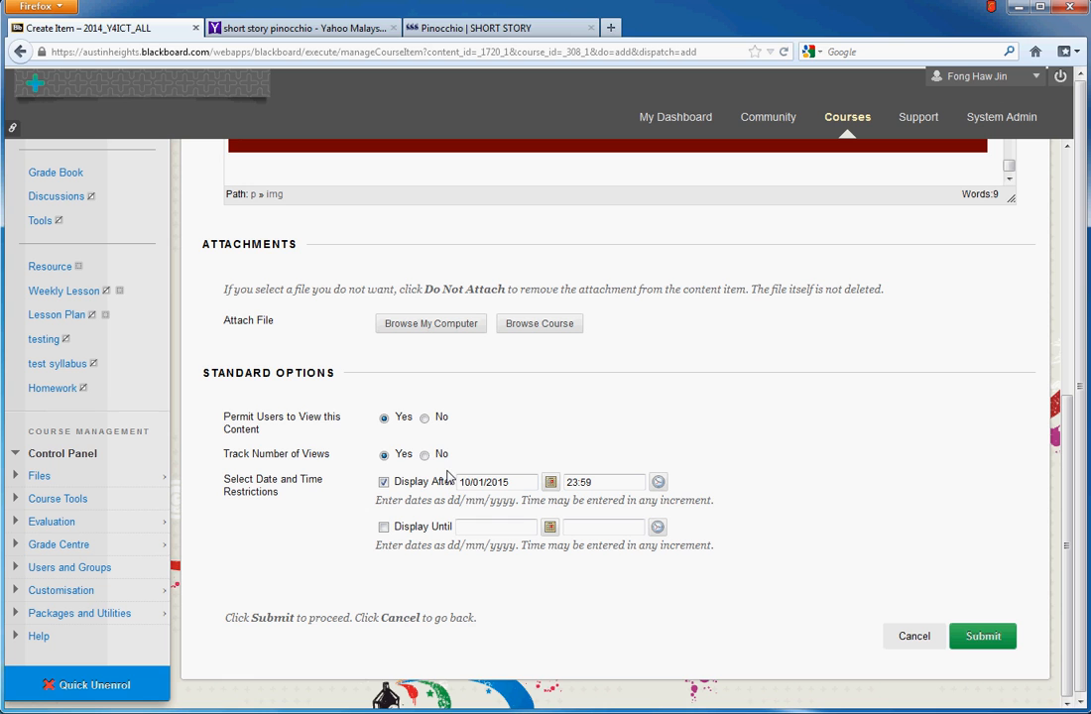
click(589, 483)
click(970, 643)
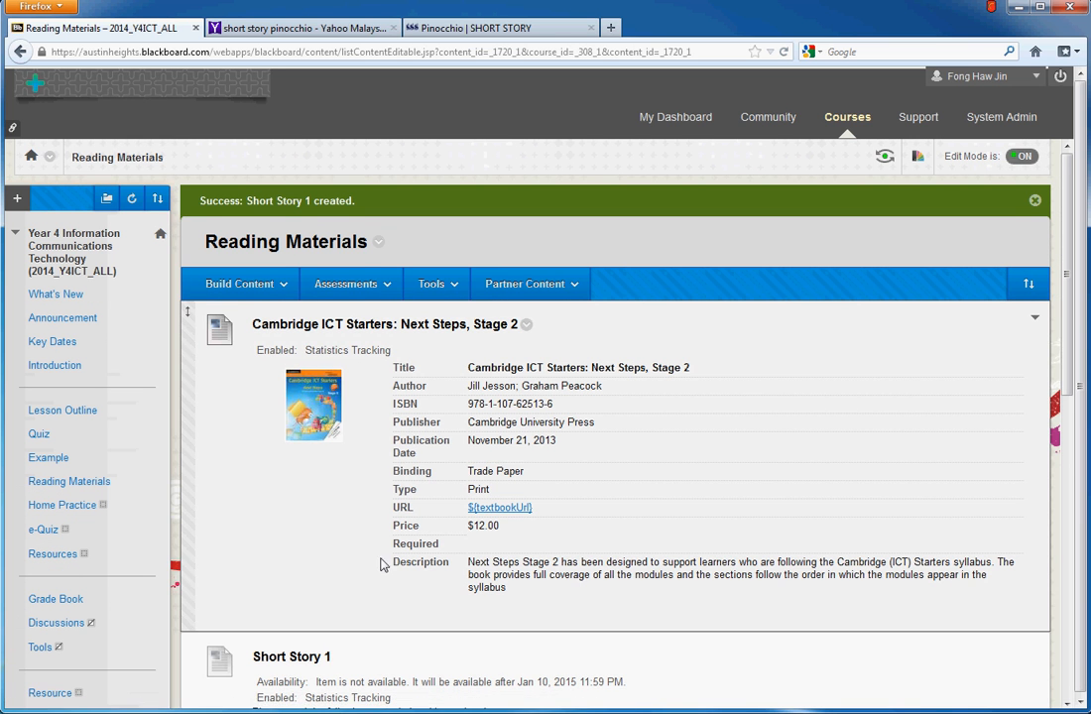
Look over the Short Story 1 item in Reading Materials and open the Week21 (WK1T2) folder in the Example area.
scroll(382, 564, down, 3)
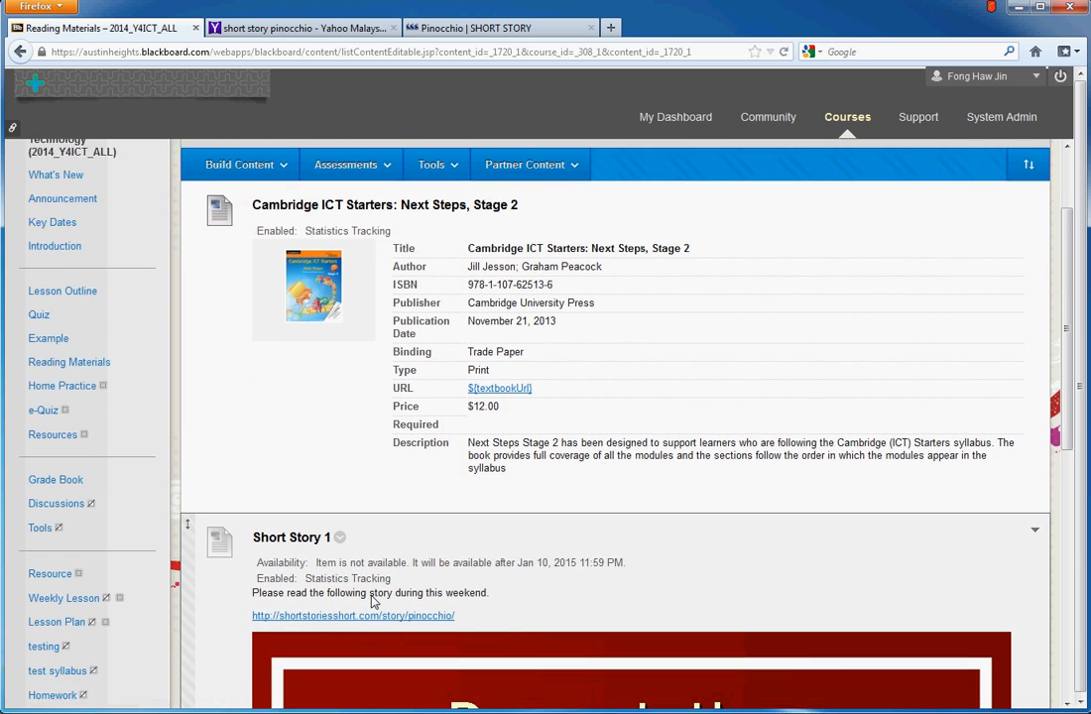
scroll(371, 602, down, 6)
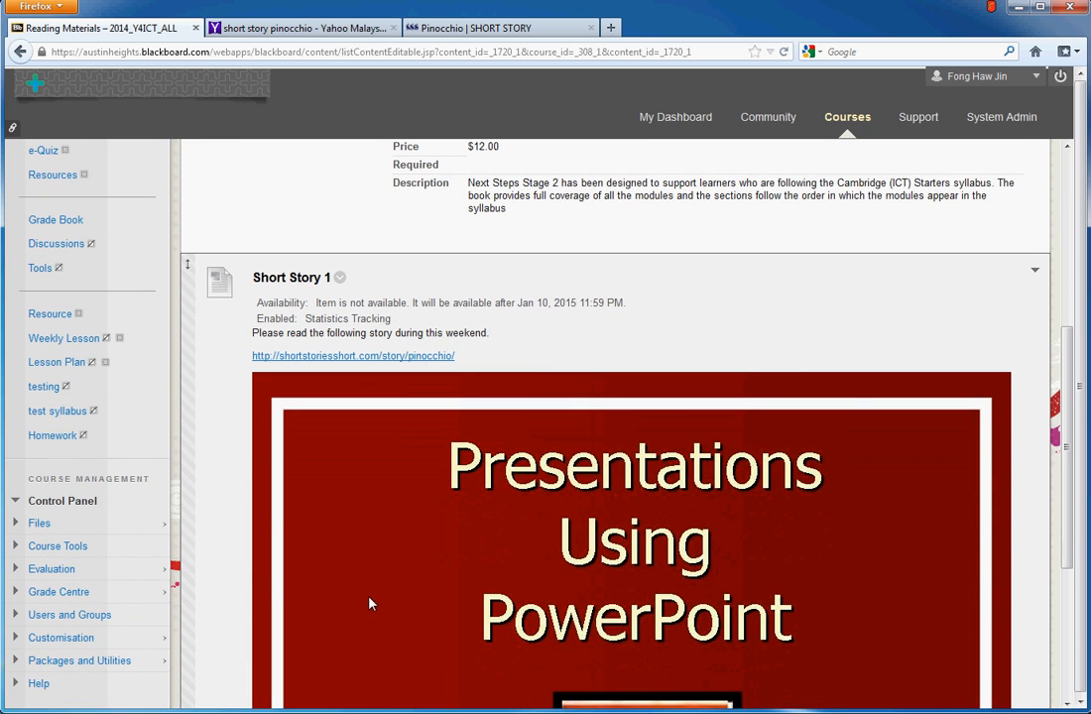
scroll(367, 598, up, 3)
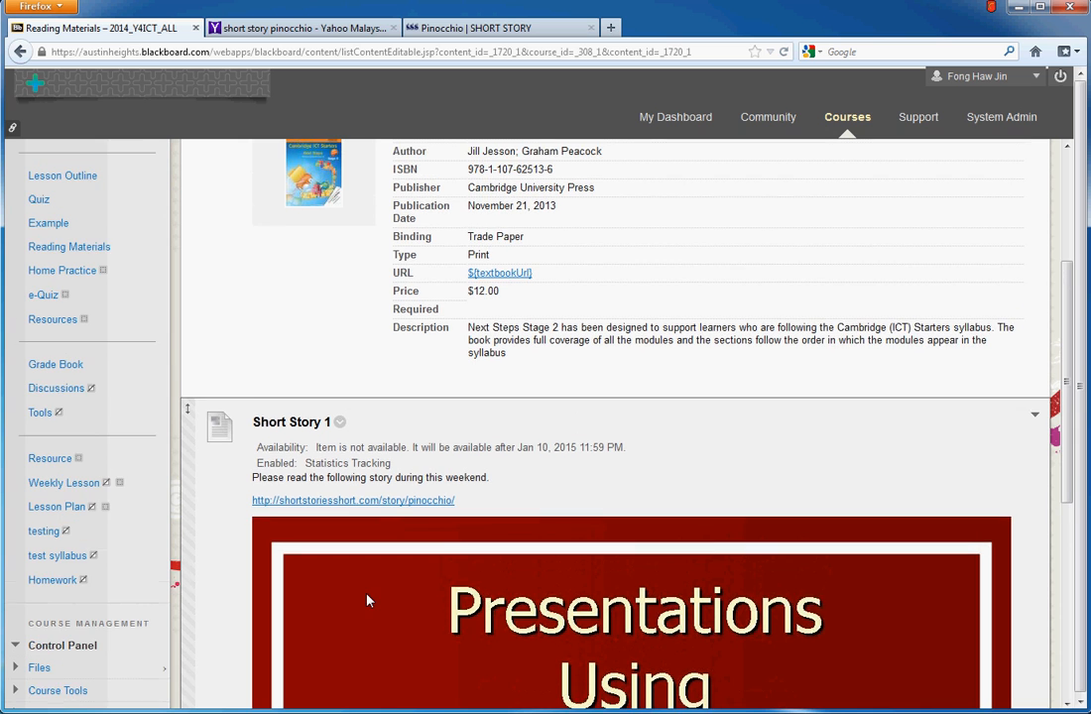
scroll(204, 445, up, 3)
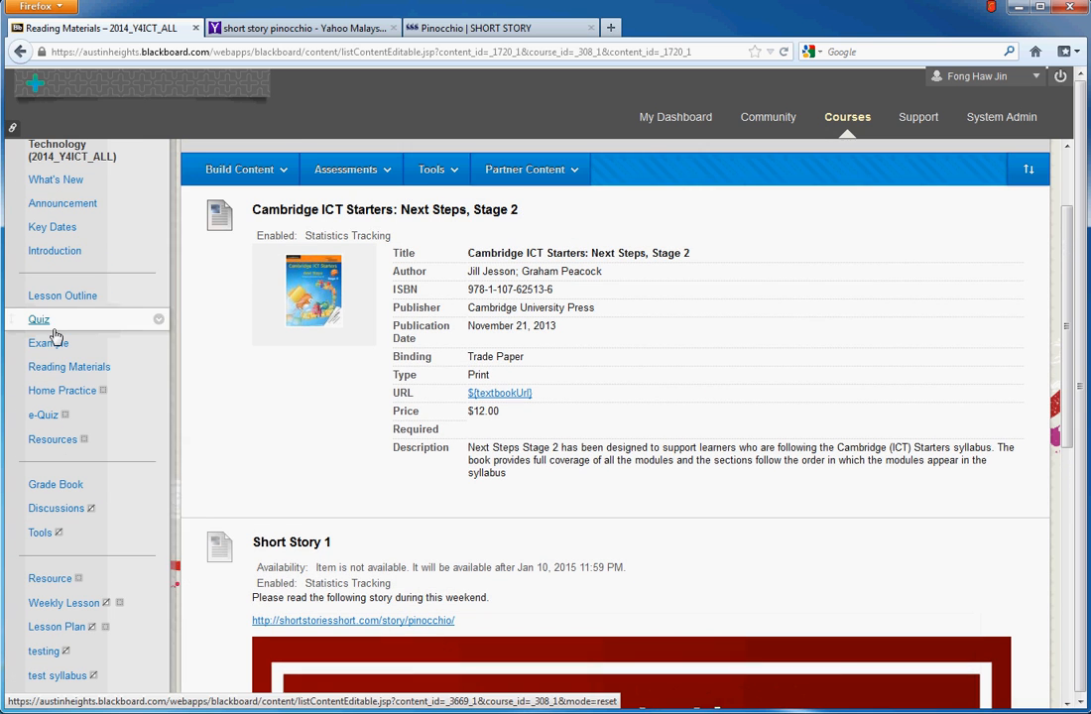
click(50, 347)
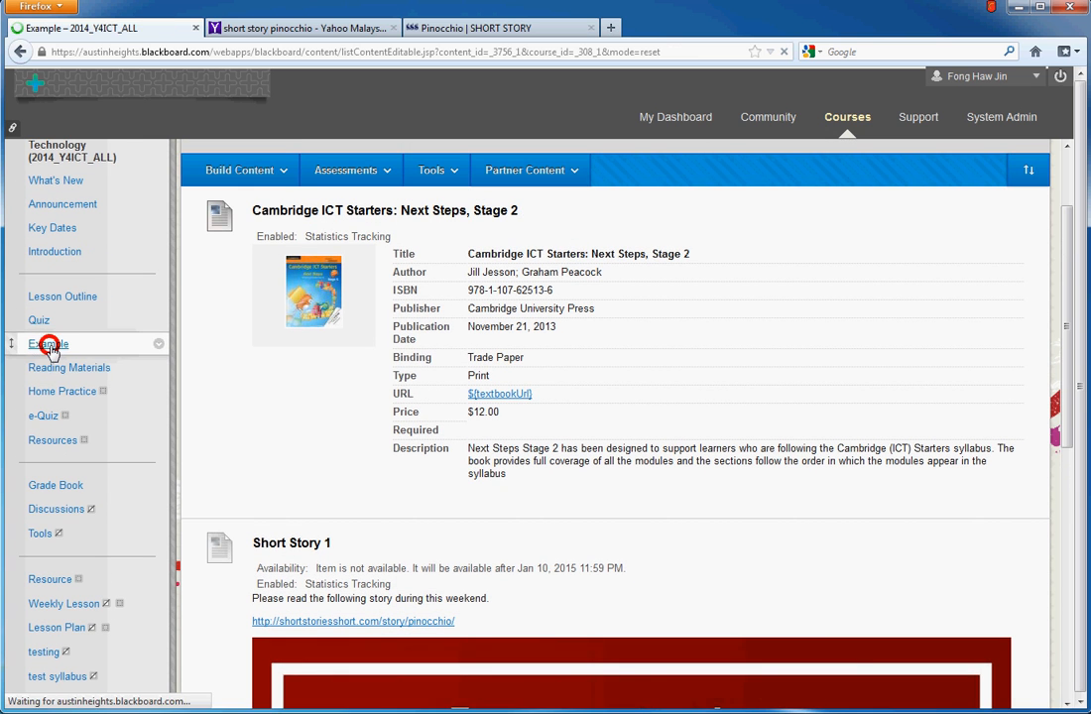
click(288, 296)
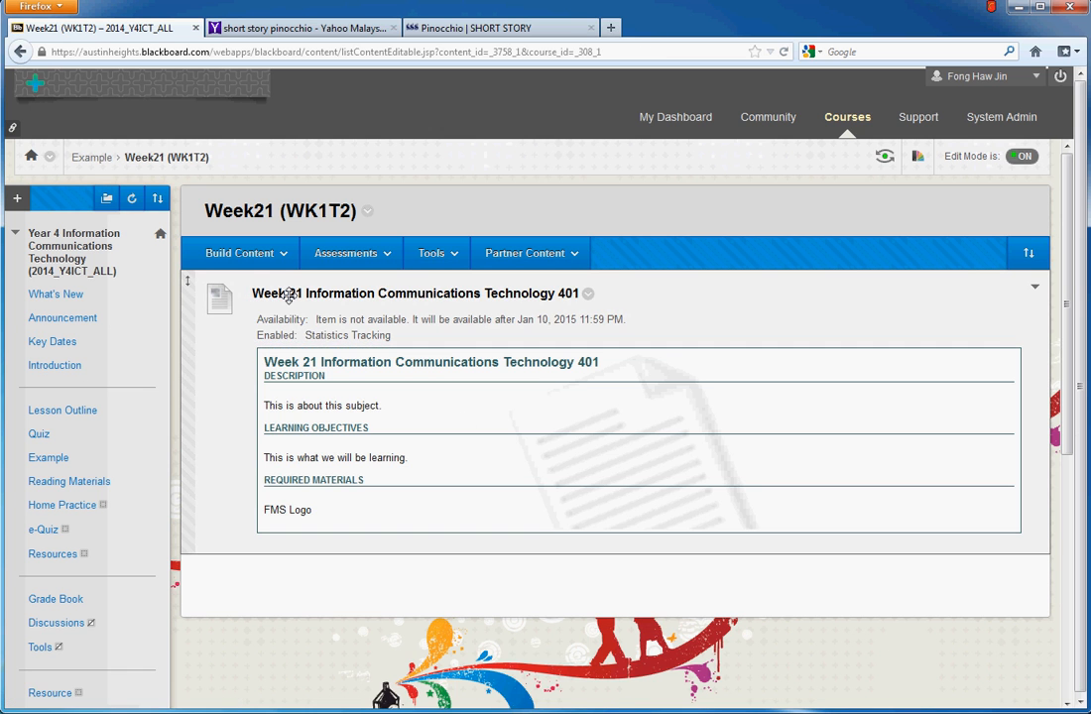
Start a new course link in the Week21 (WK1T2) folder and choose Short Story 1 from Reading Materials as its item.
click(243, 253)
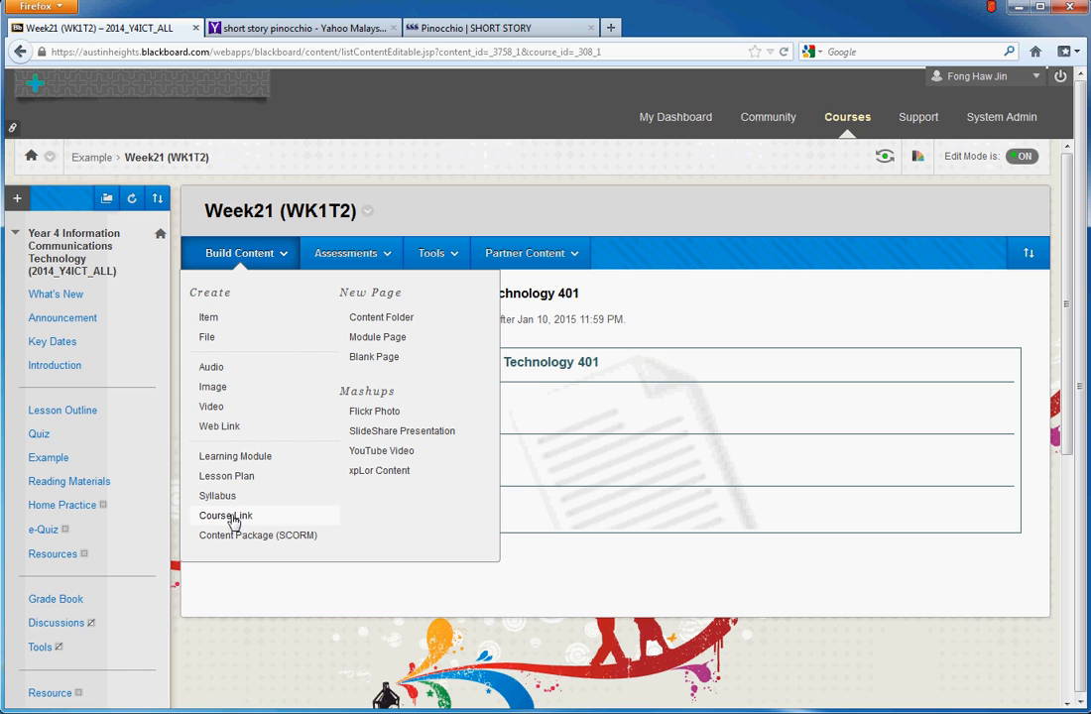
click(231, 517)
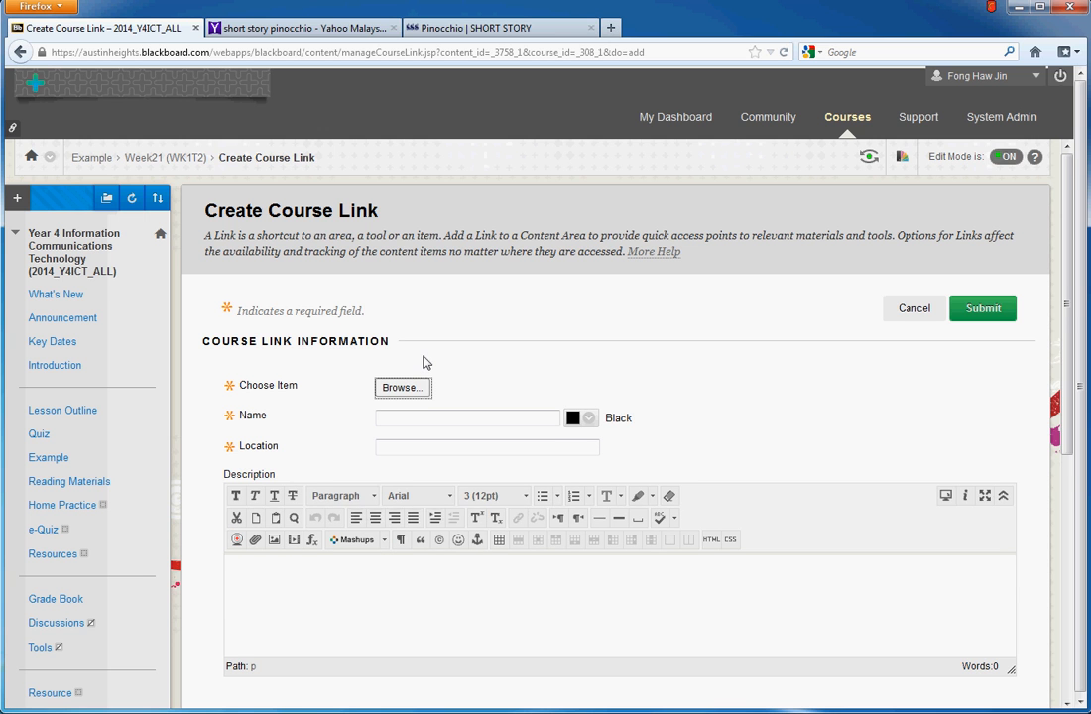
scroll(423, 361, down, 1)
click(411, 350)
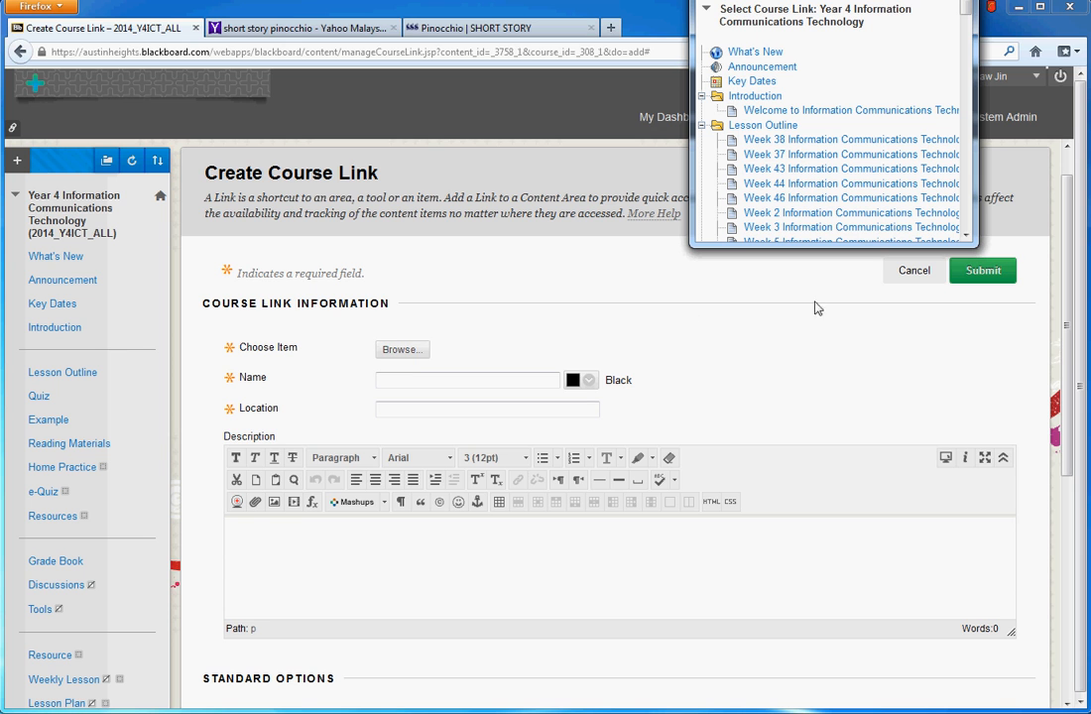
drag(972, 241, 1089, 659)
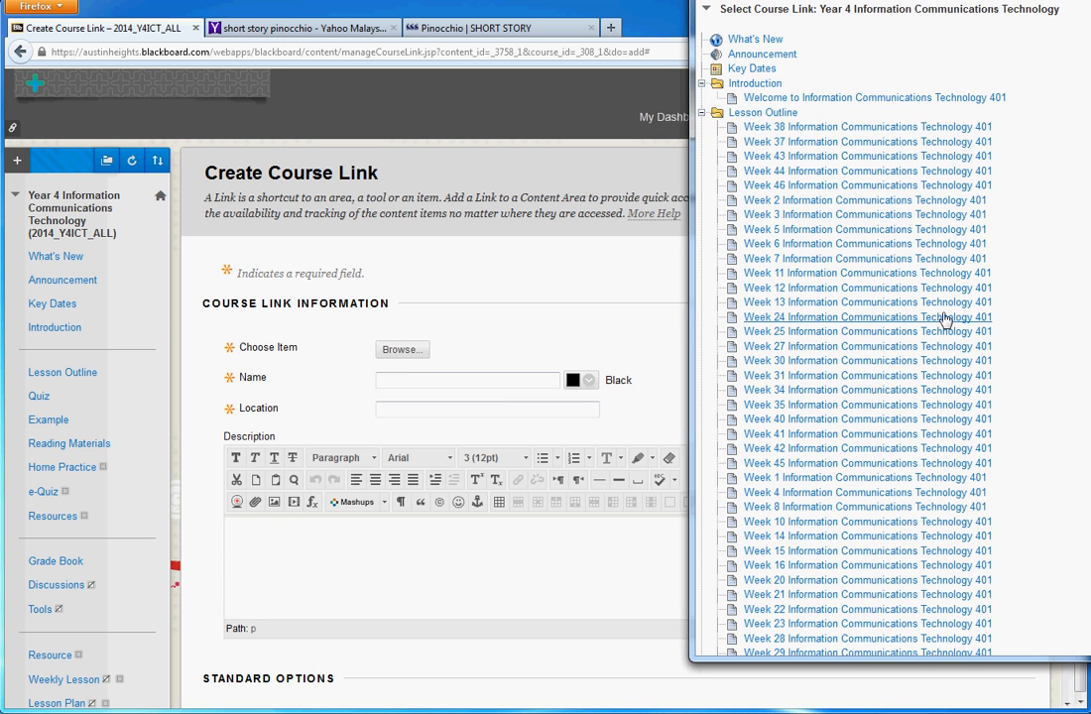
click(702, 113)
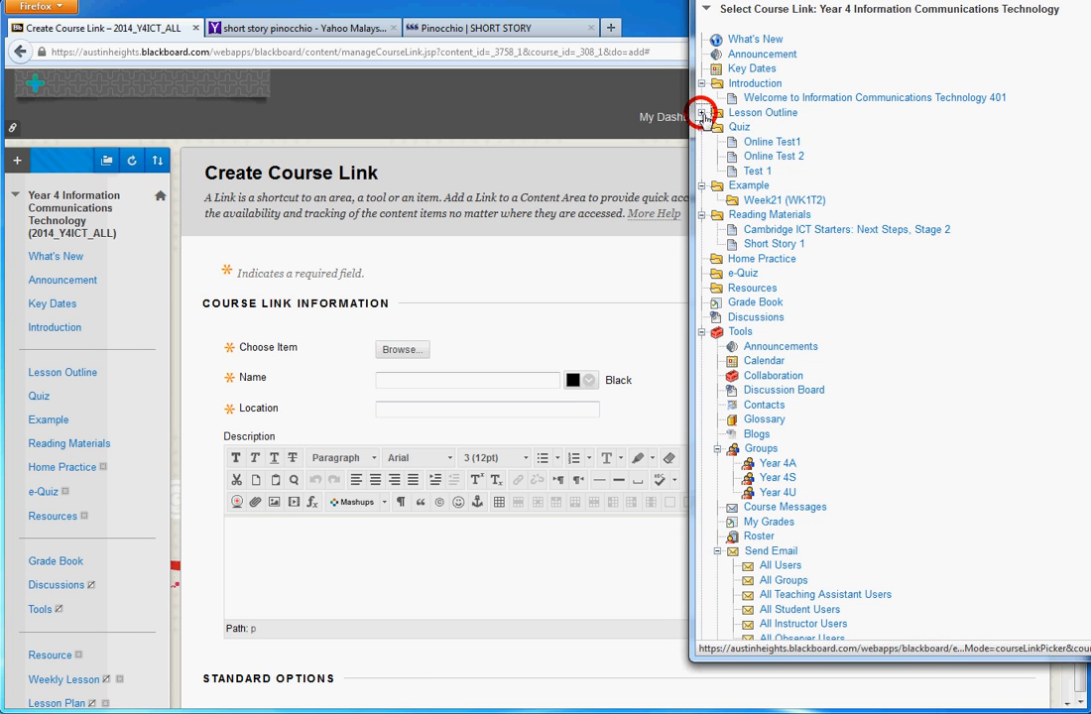
click(765, 246)
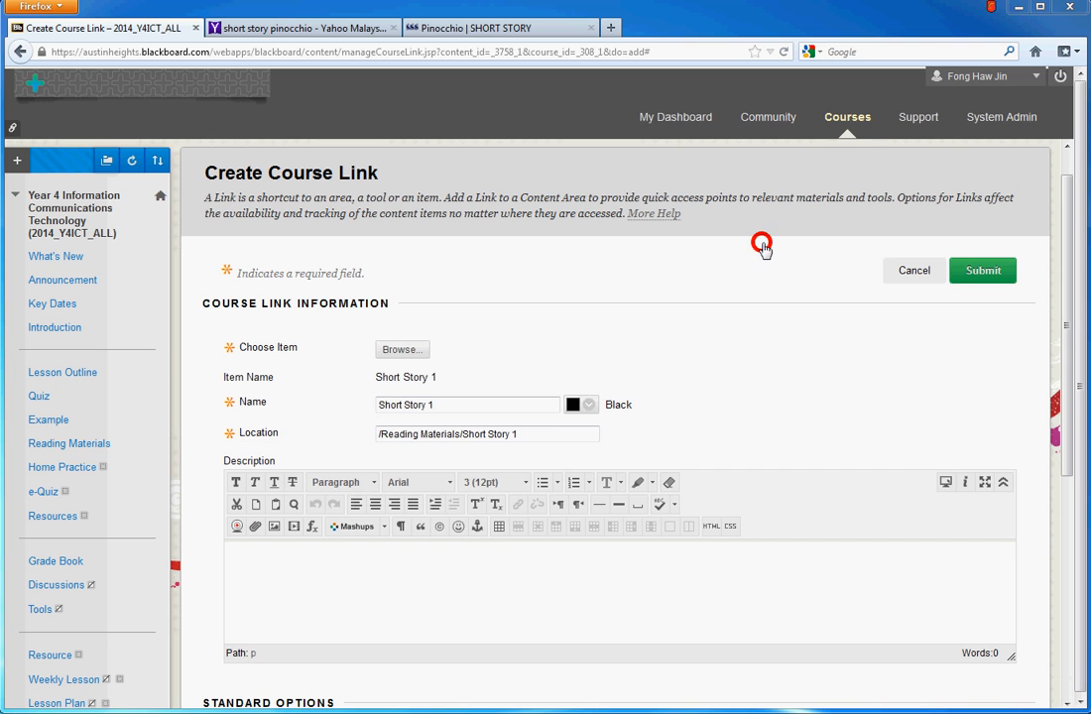
Replace the course link's name with "Week 21 homework".
triple_click(448, 404)
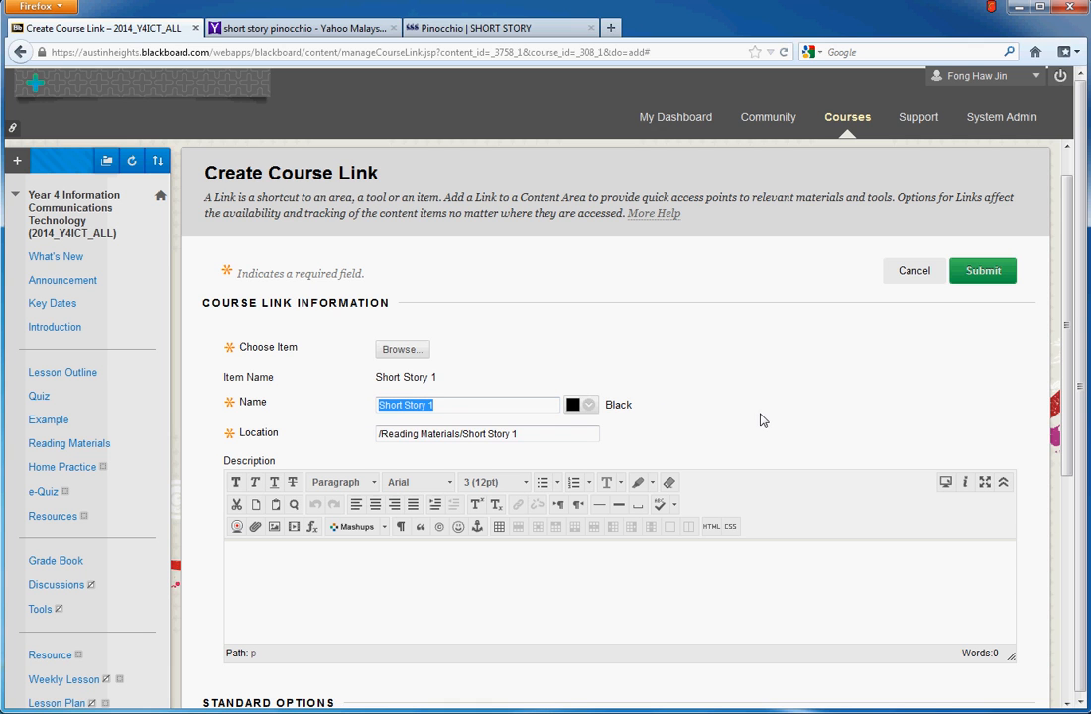
text(Weee)
key(BackSpace)
key(BackSpace)
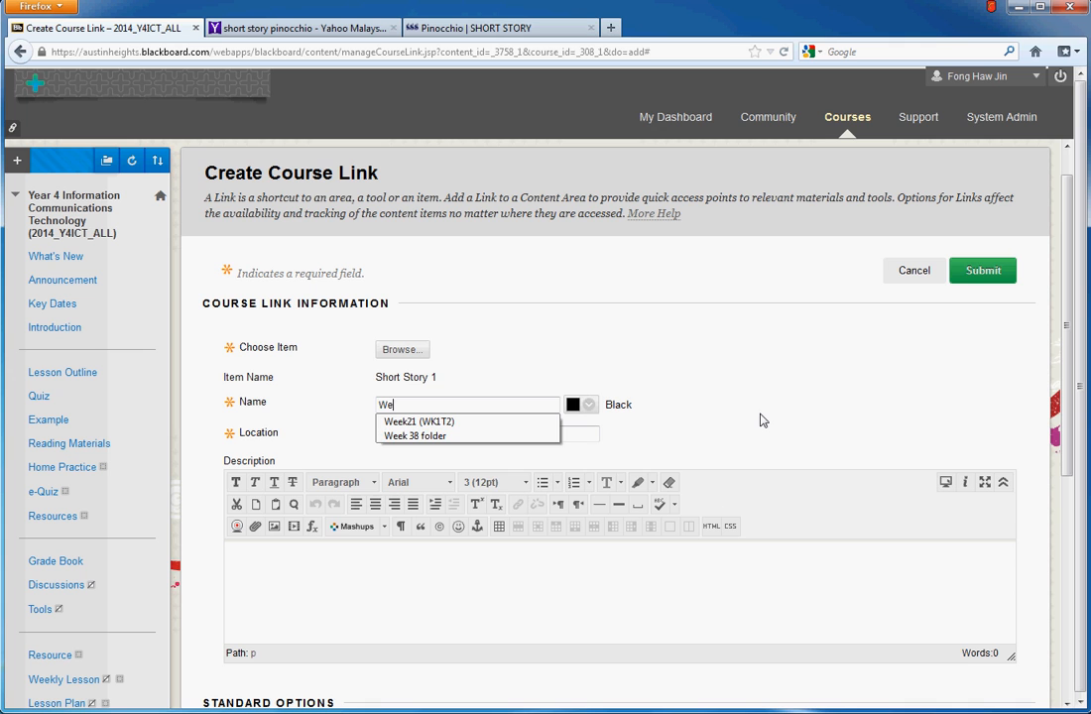
text(ek 21 )
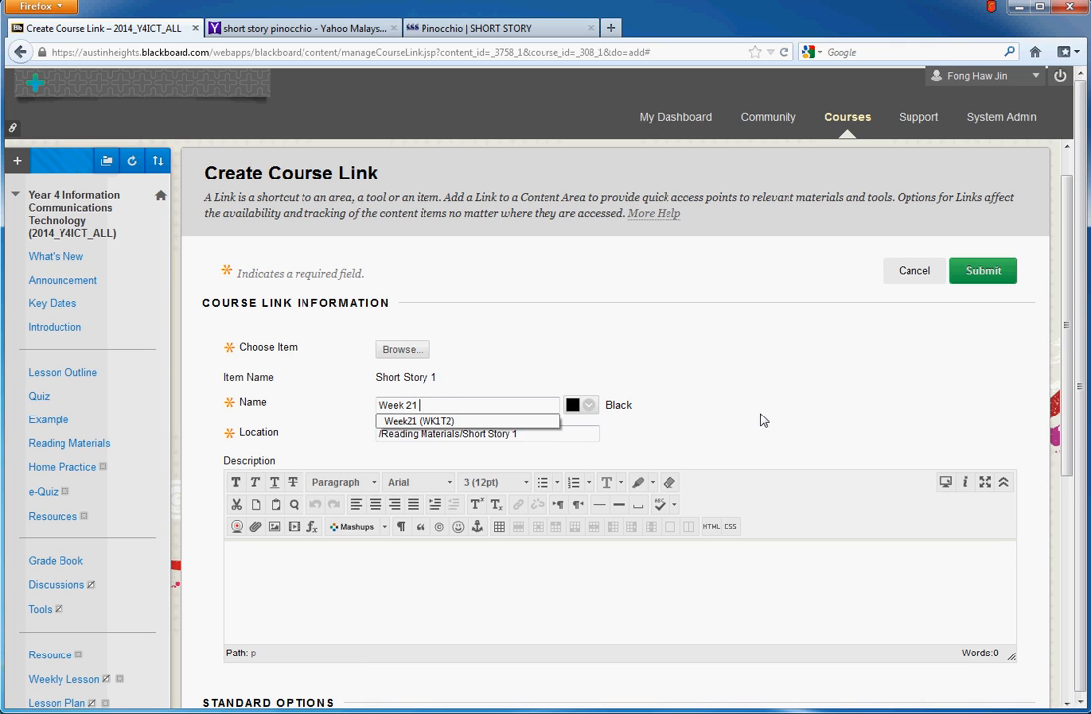
text(Reading)
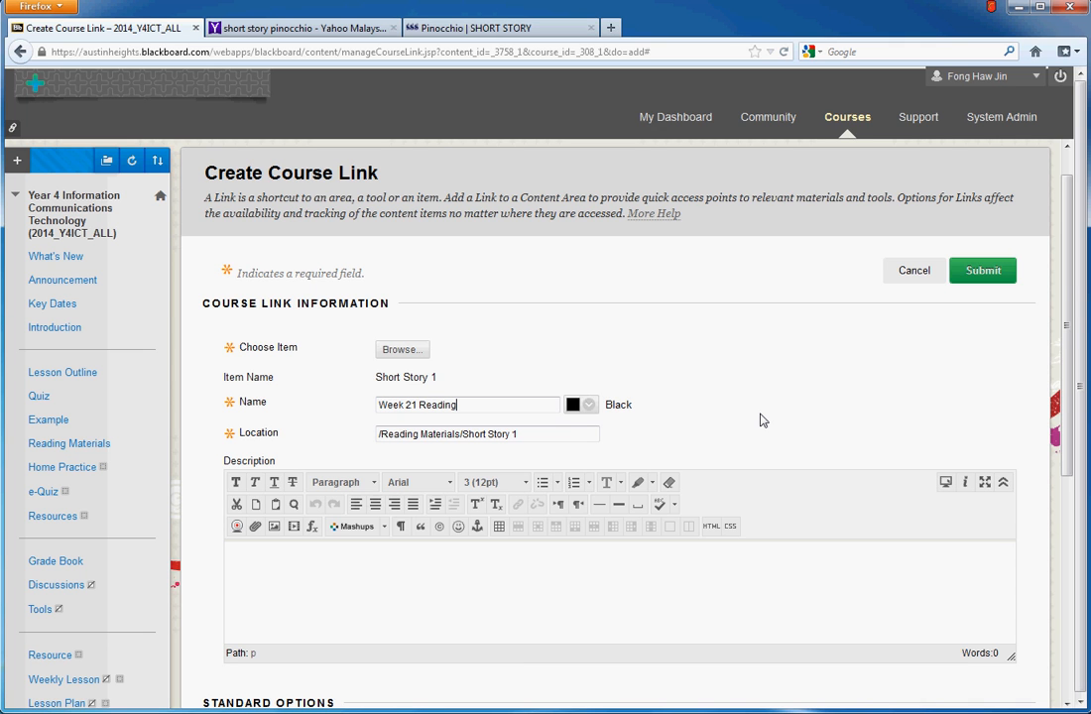
key(BackSpace)
key(BackSpace)
key(BackSpace)
key(BackSpace)
key(BackSpace)
key(BackSpace)
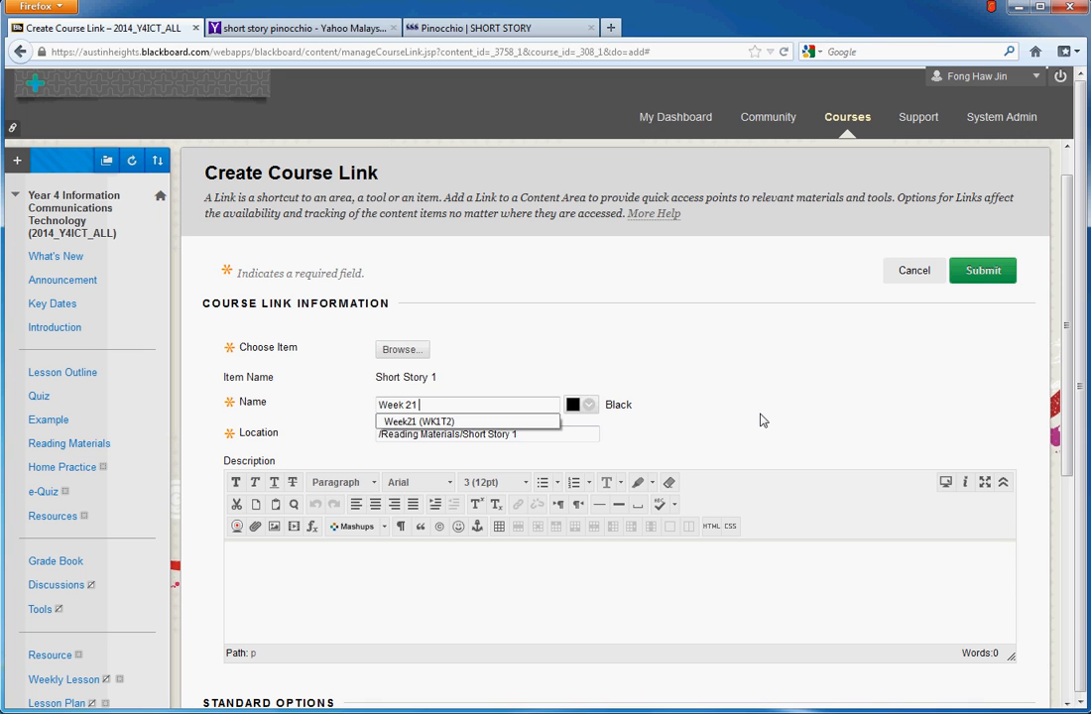
text(St)
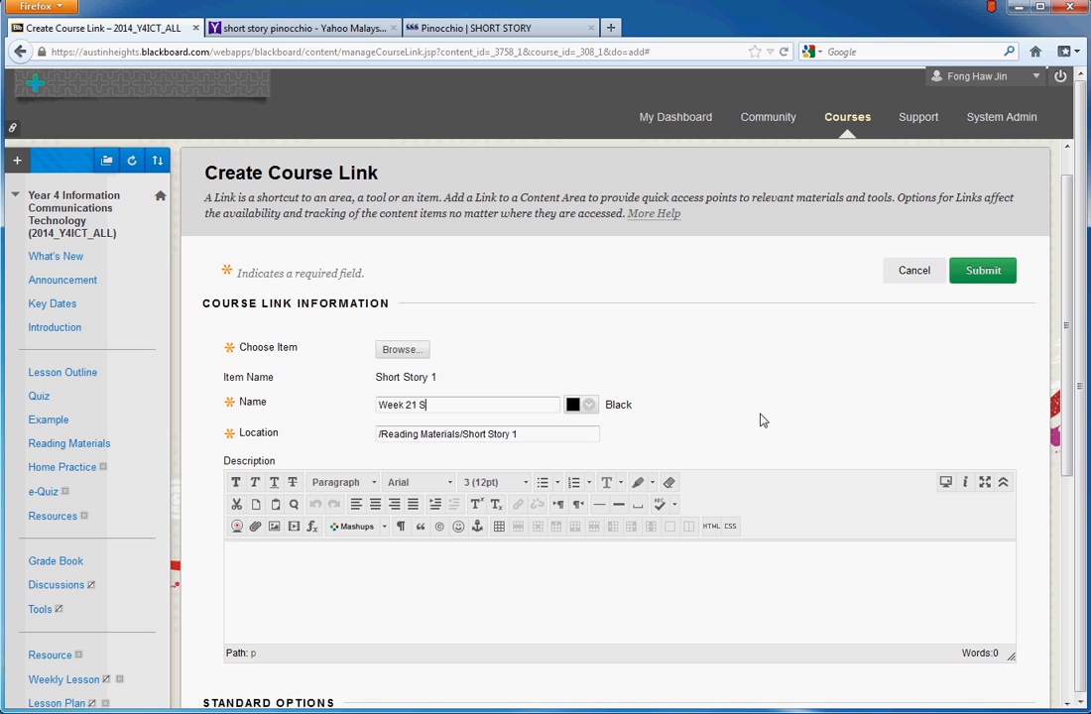
key(BackSpace)
text(homework)
Enter the link description "Please read this before your next lesson on 20 January 2015.".
drag(1067, 390, 1070, 512)
click(474, 407)
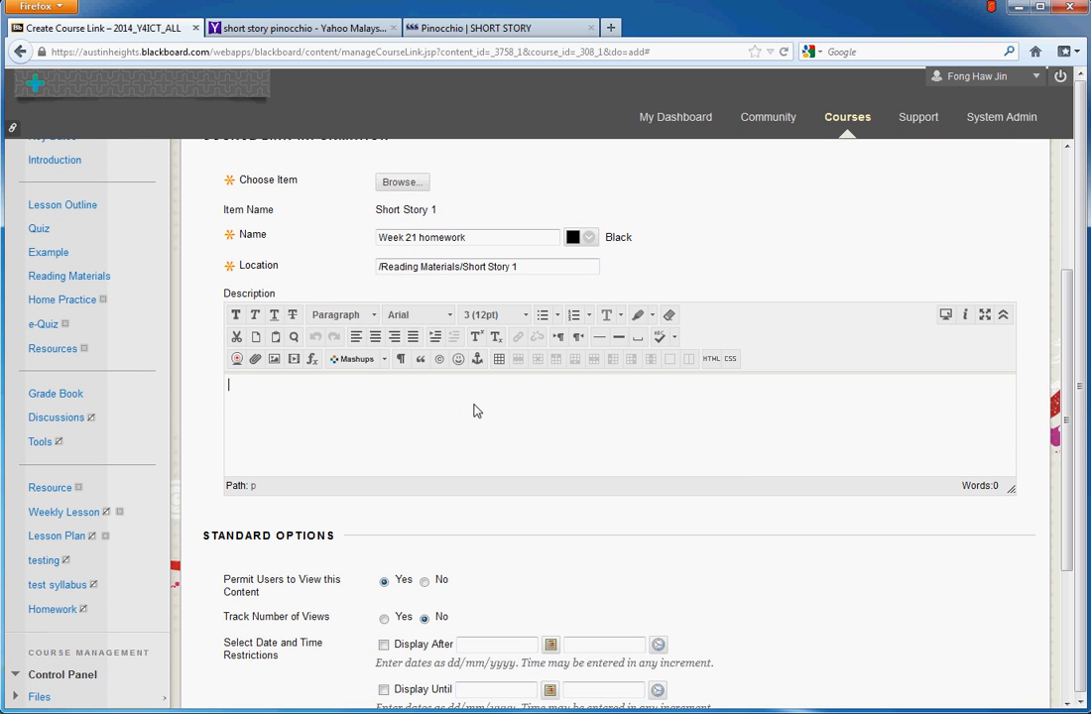
text(Please read this before your next)
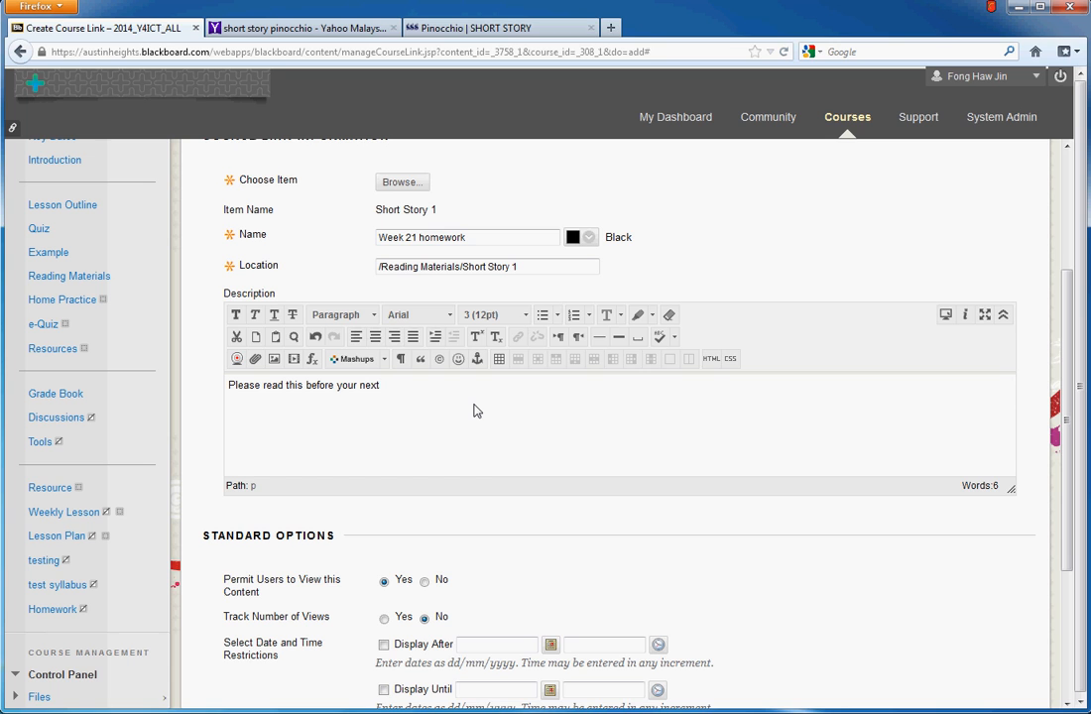
text(sson on)
text(J)
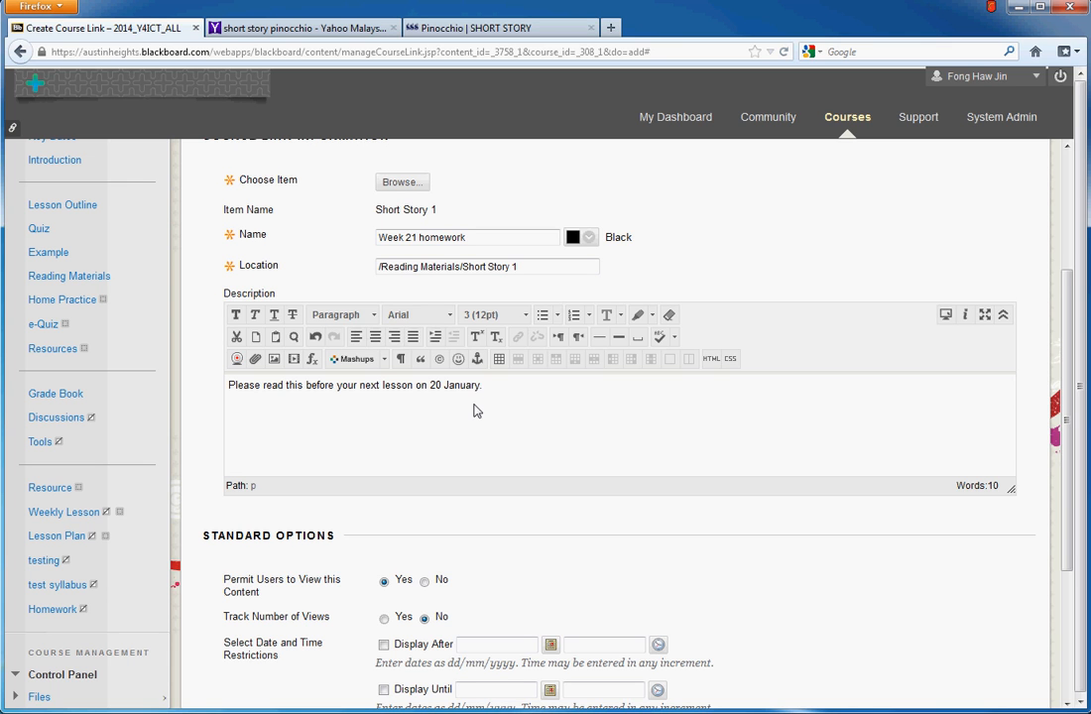
text(anuary 2015)
Turn on view tracking for the course link and restrict it to display after 10/01/2015.
drag(1064, 404, 1061, 526)
drag(1062, 530, 1061, 533)
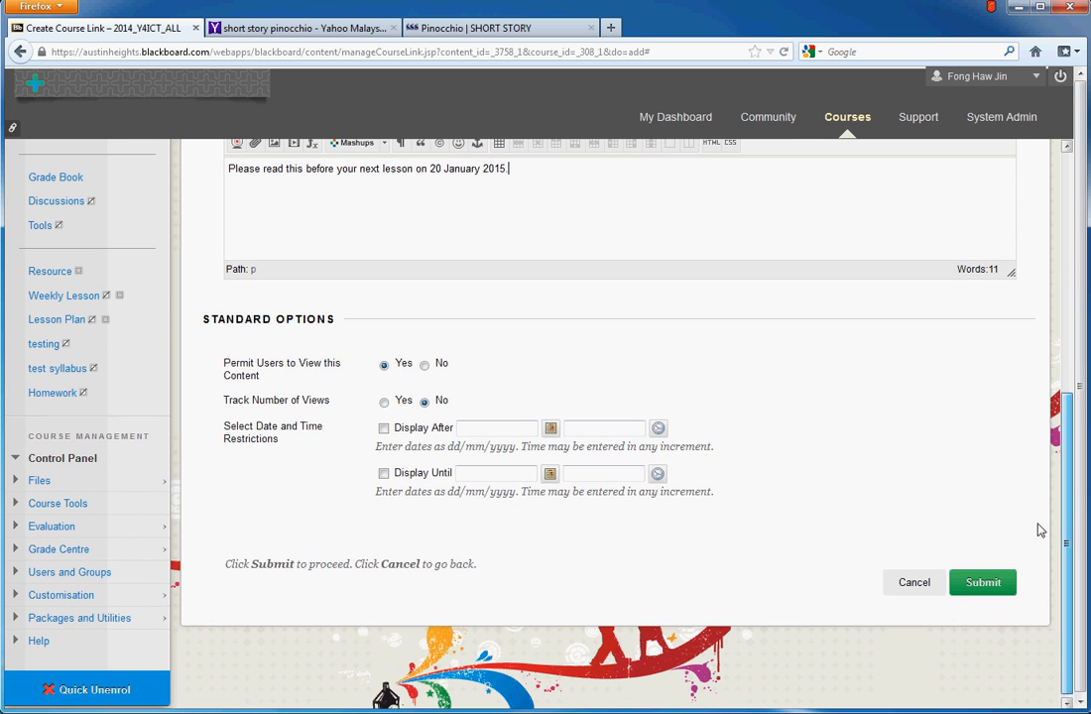
click(384, 402)
click(384, 427)
drag(468, 427, 452, 443)
text(10/01/2015)
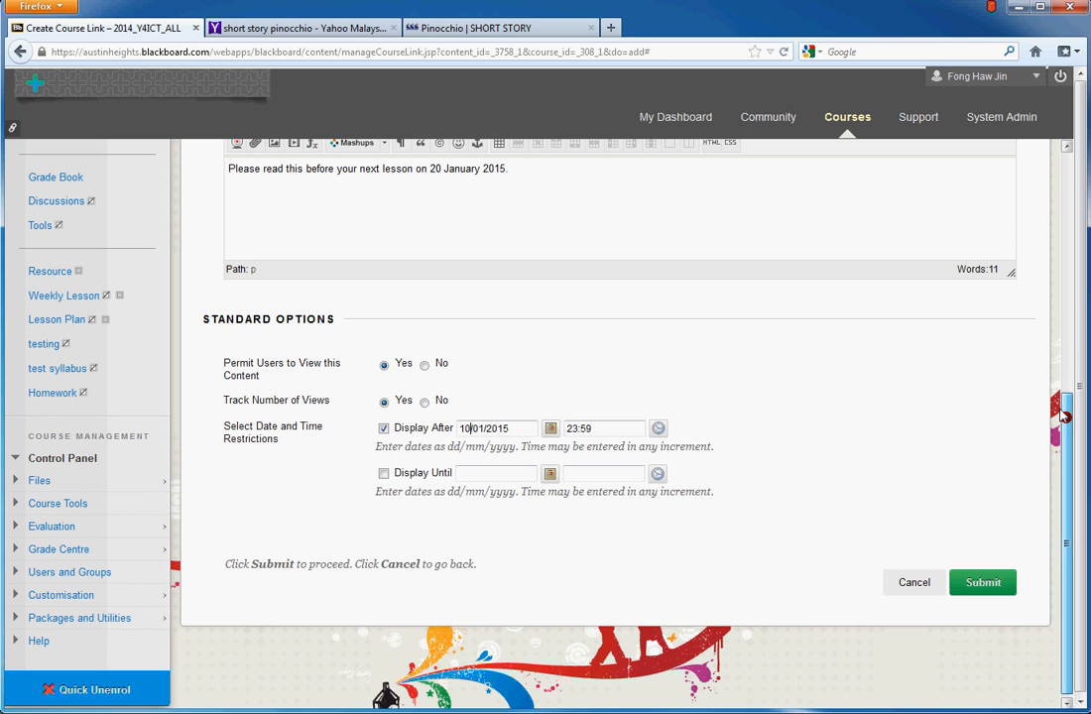
Submit the Week 21 homework course link.
scroll(1059, 277, up, 3)
scroll(1060, 276, up, 5)
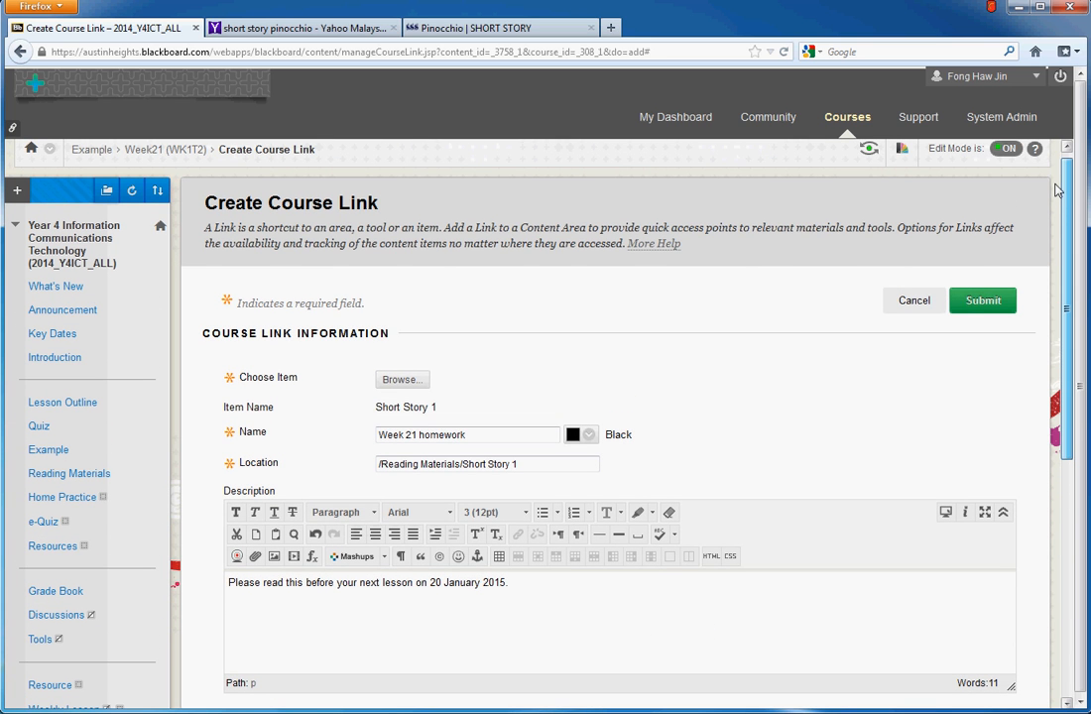
click(982, 301)
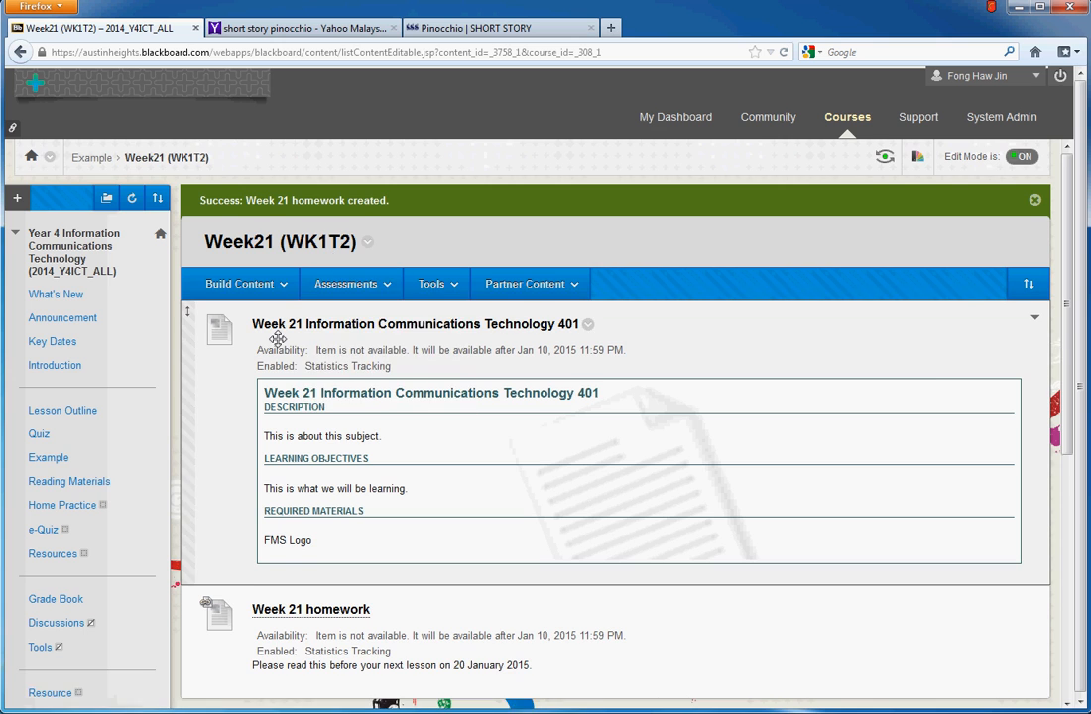
Return to the Example area and reopen the Week21 (WK1T2) folder to check the new homework link.
scroll(256, 328, down, 1)
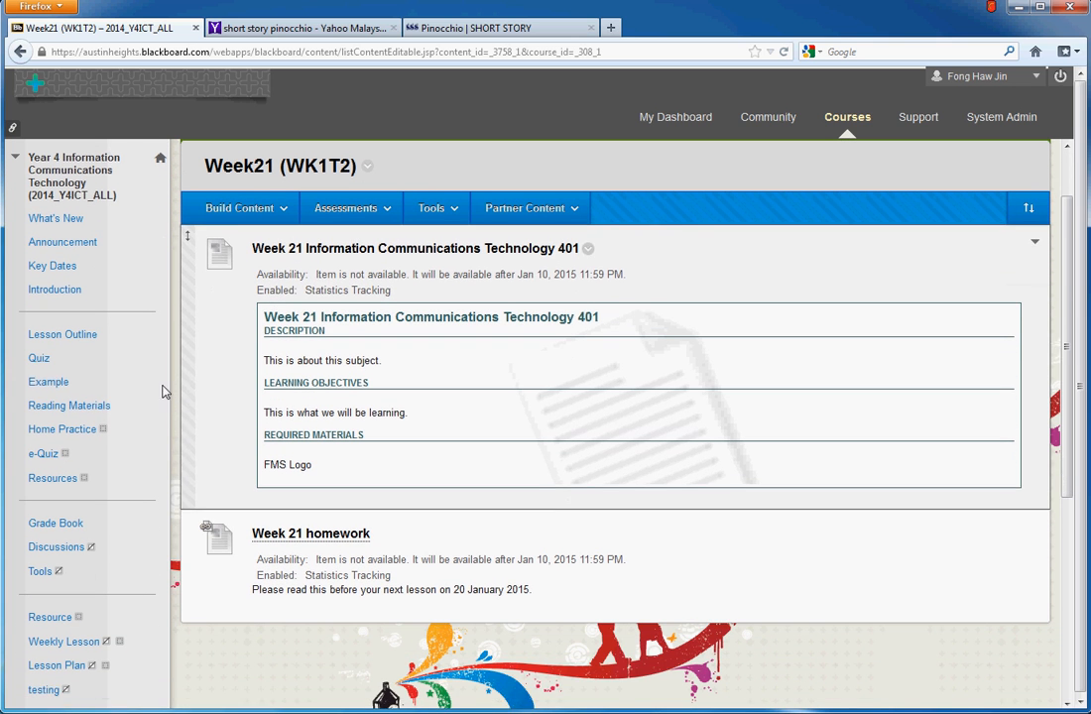
click(50, 382)
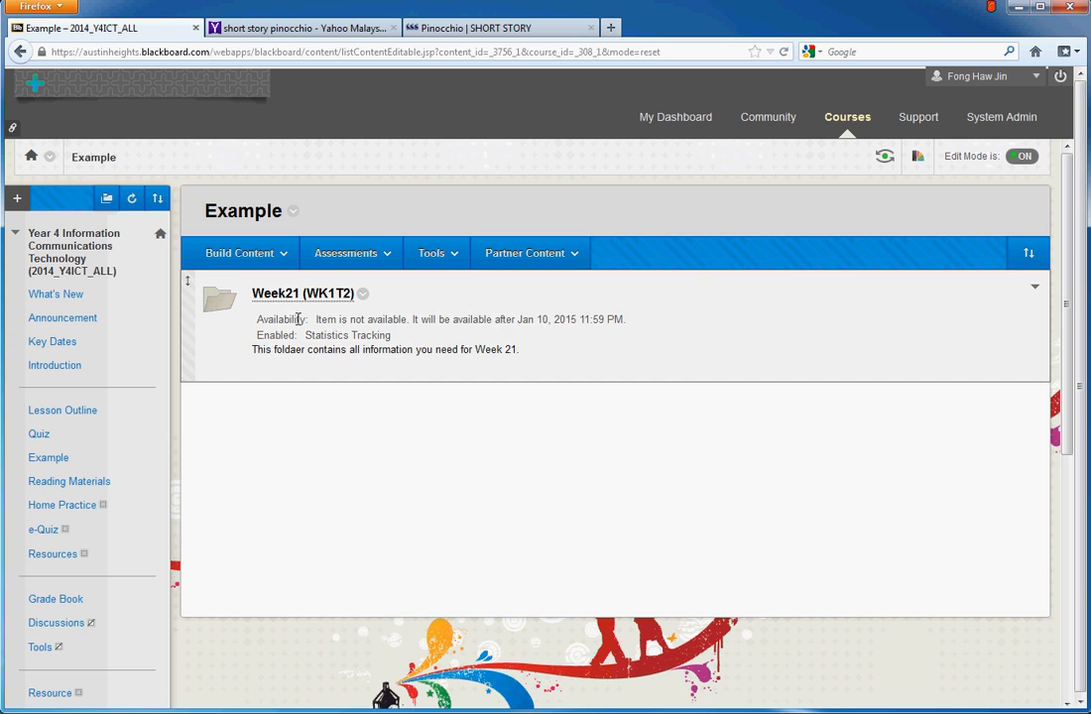
click(286, 301)
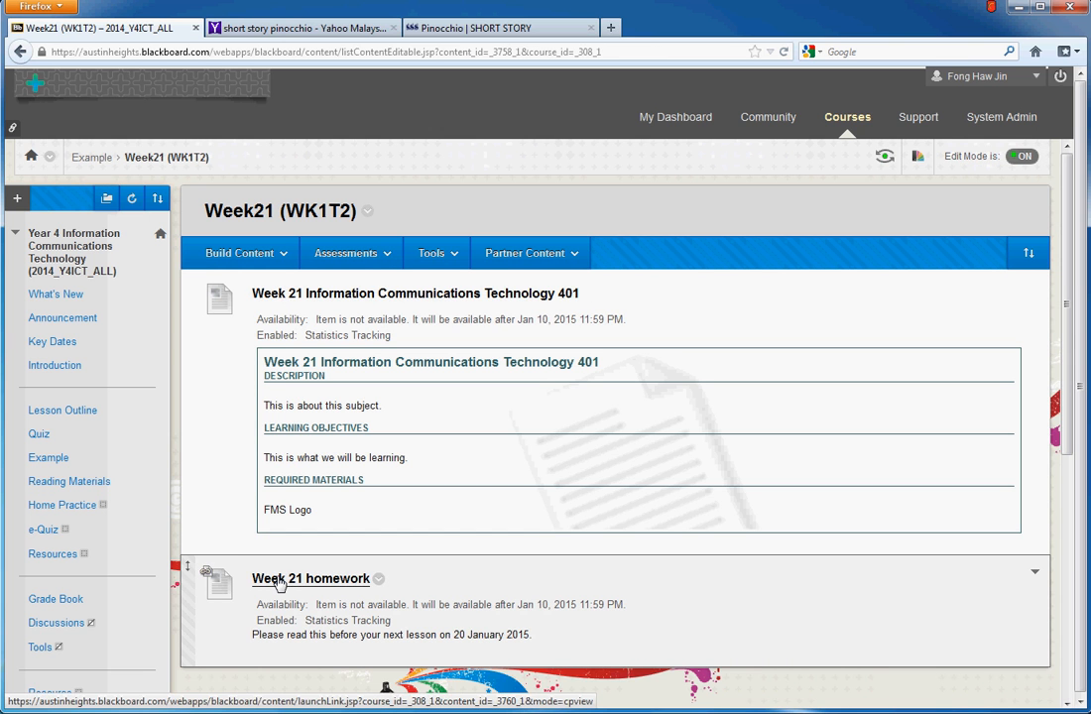
Open the Week 21 homework link and examine the Short Story 1 item it leads to in Reading Materials.
click(278, 581)
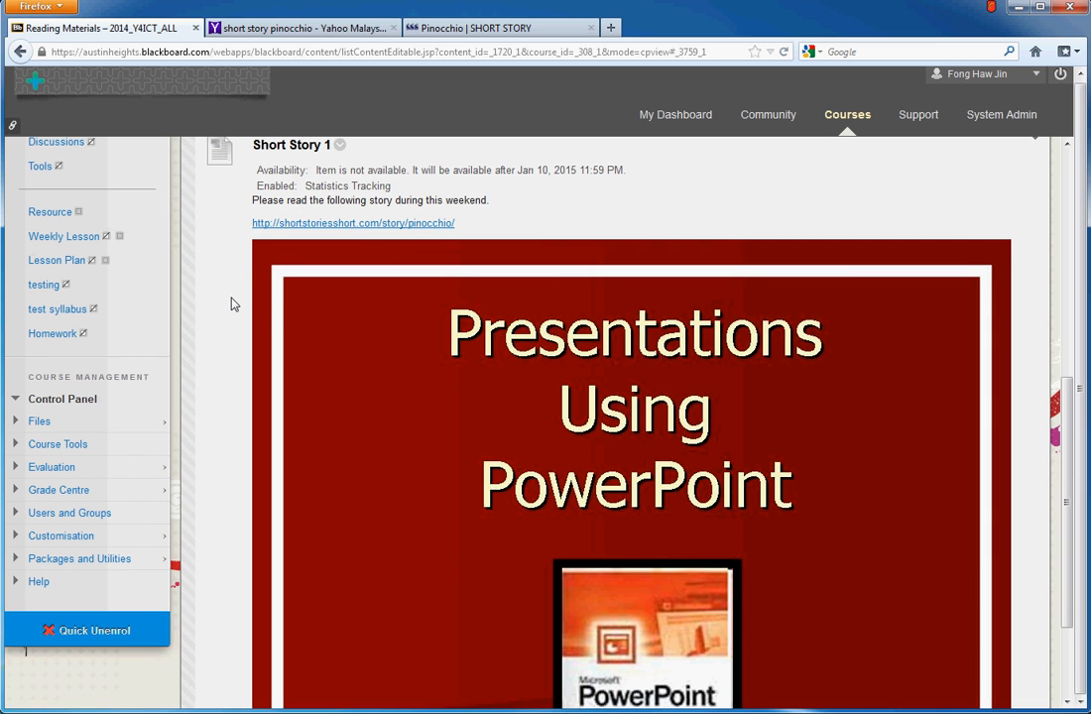
scroll(231, 302, up, 2)
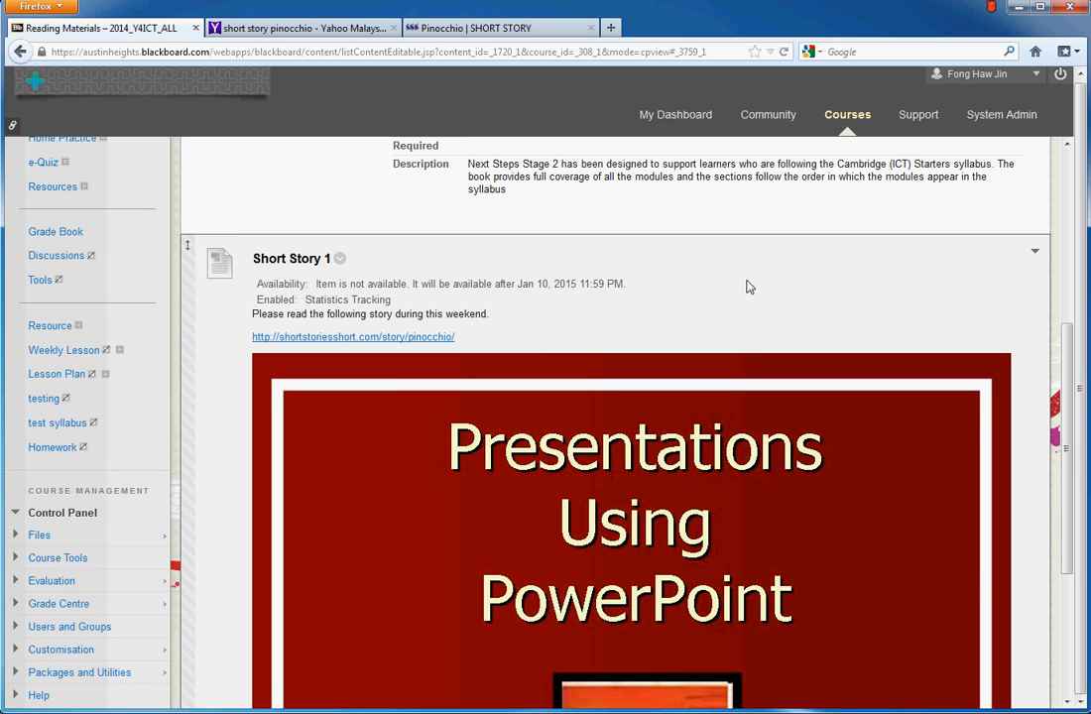
scroll(748, 287, up, 3)
scroll(747, 286, up, 2)
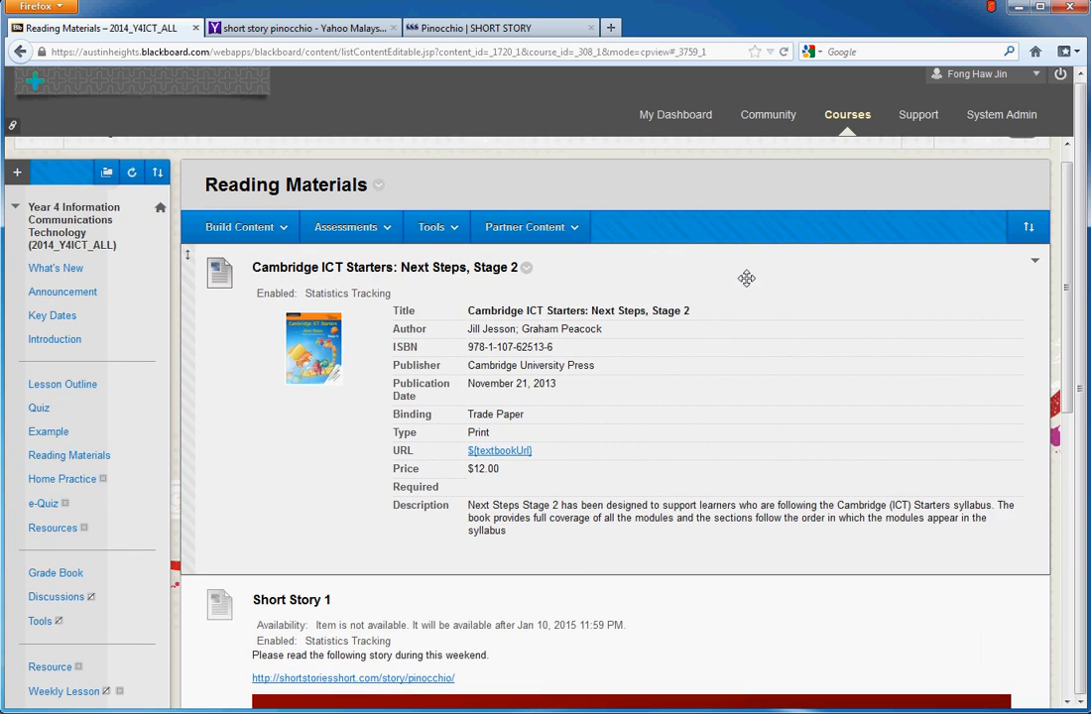
scroll(748, 286, down, 2)
scroll(750, 289, down, 2)
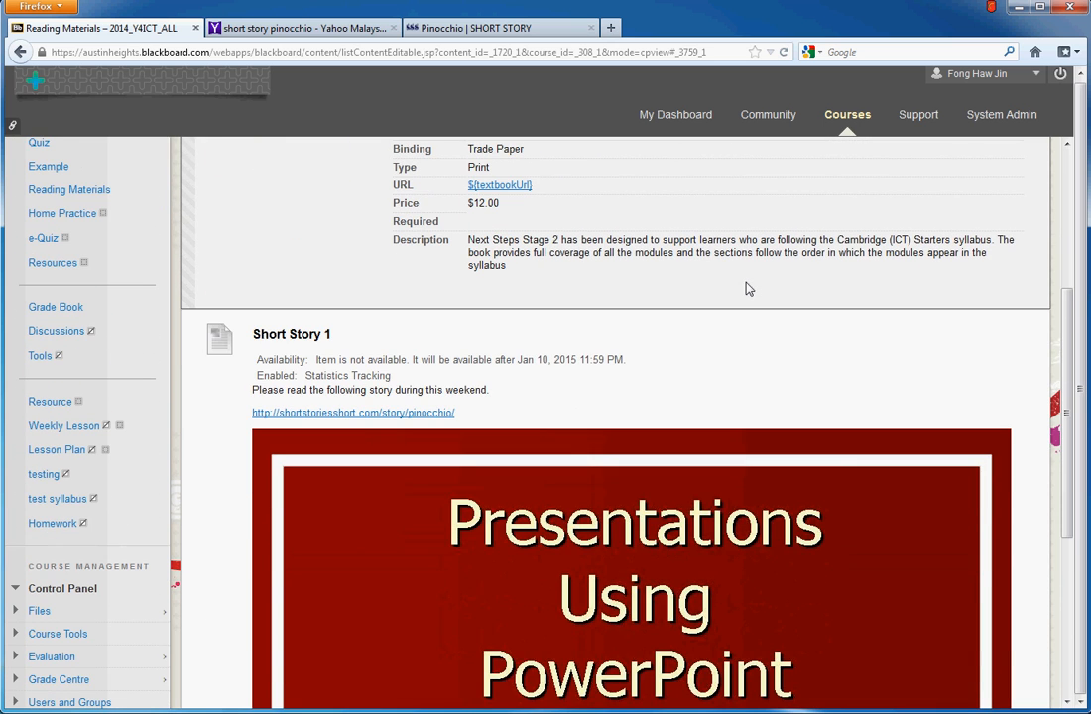
scroll(743, 294, down, 1)
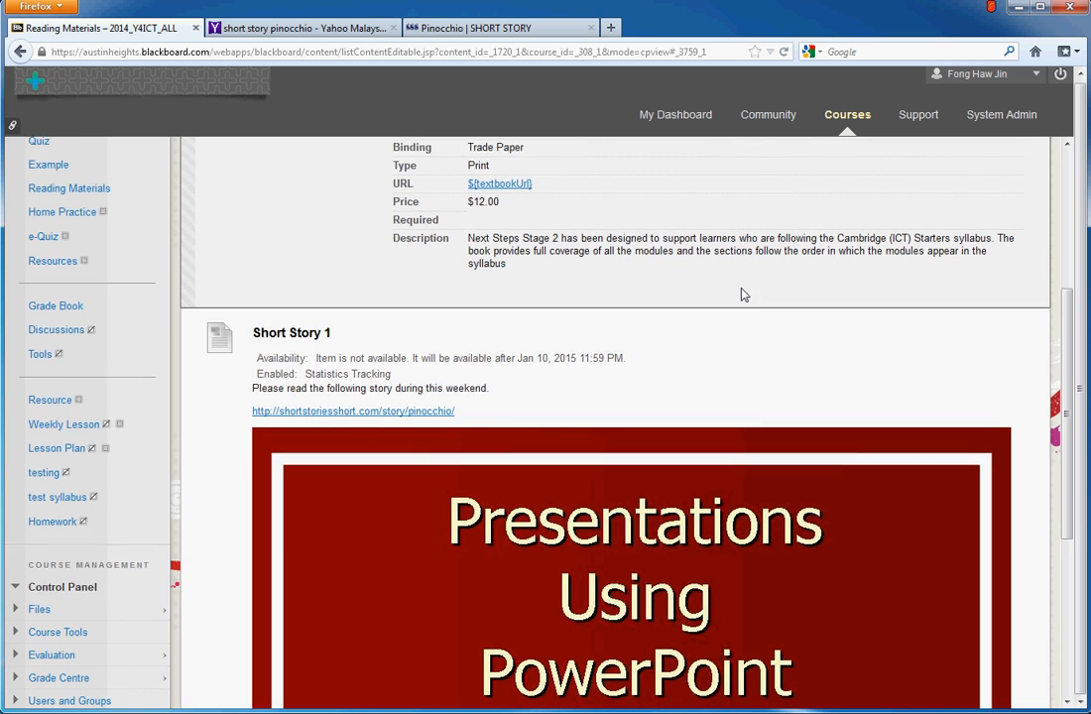
scroll(180, 359, up, 1)
scroll(180, 355, up, 2)
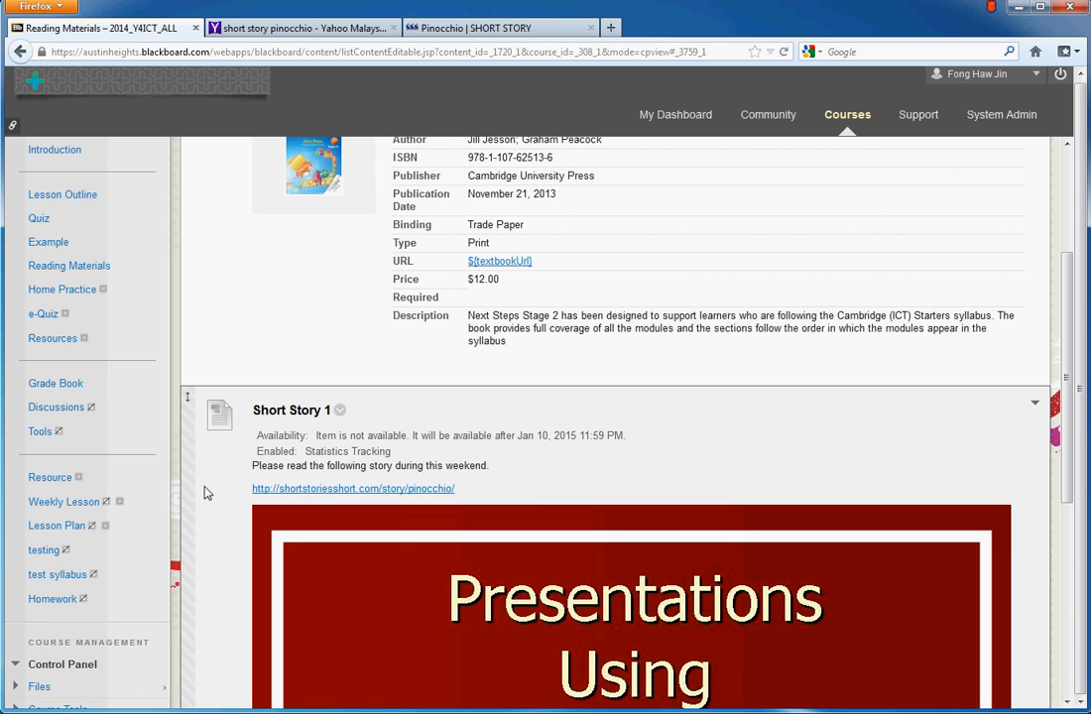
scroll(102, 348, up, 2)
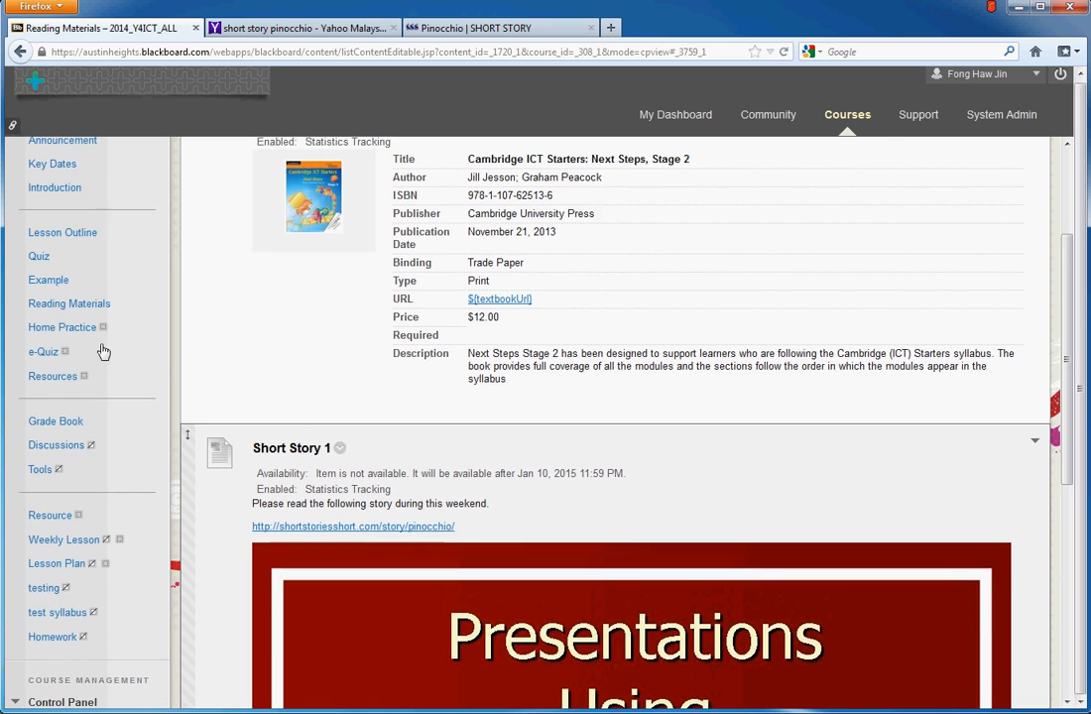
Return to the Example content area and review the Week21 (WK1T2) folder entry.
click(44, 319)
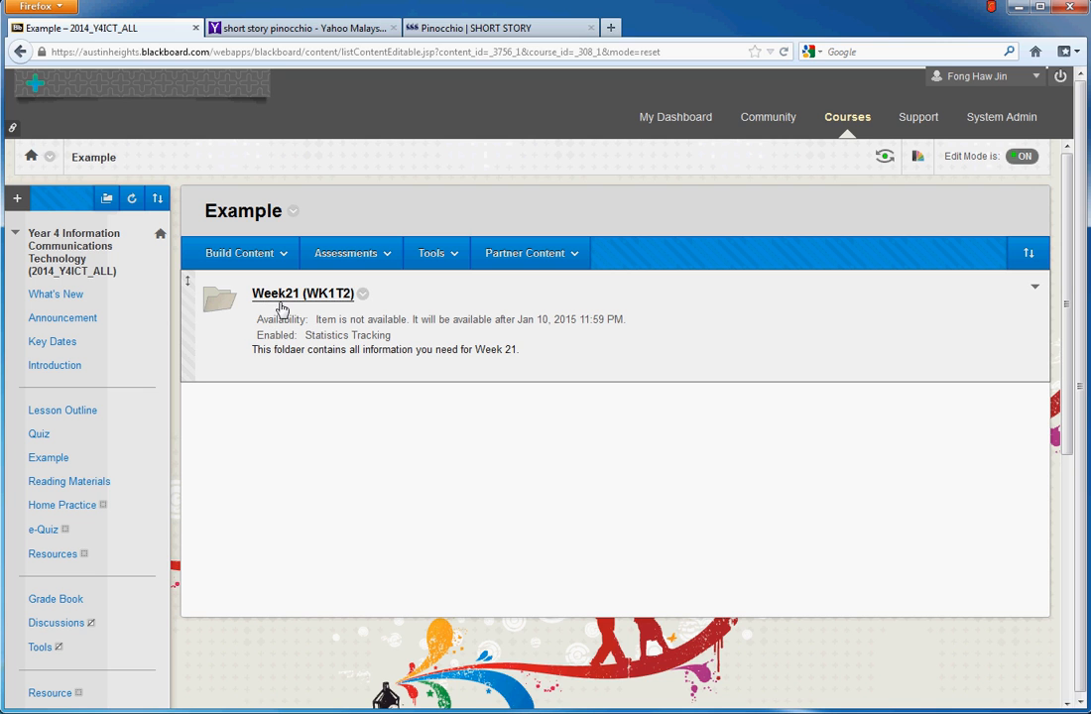
click(291, 260)
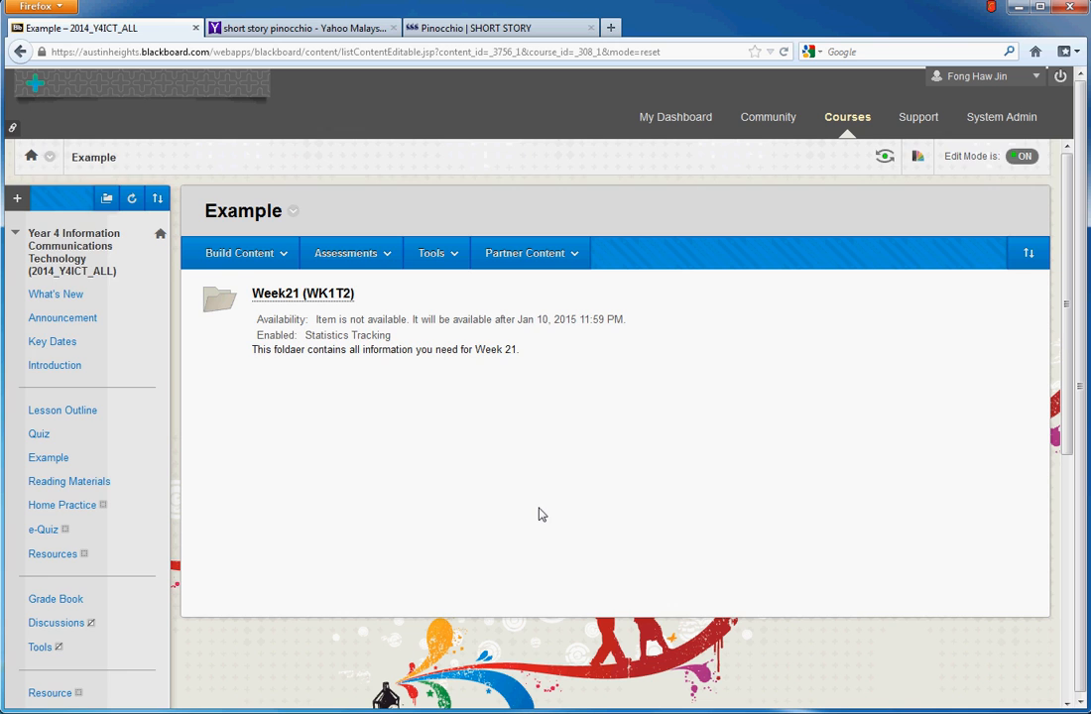
scroll(543, 514, down, 2)
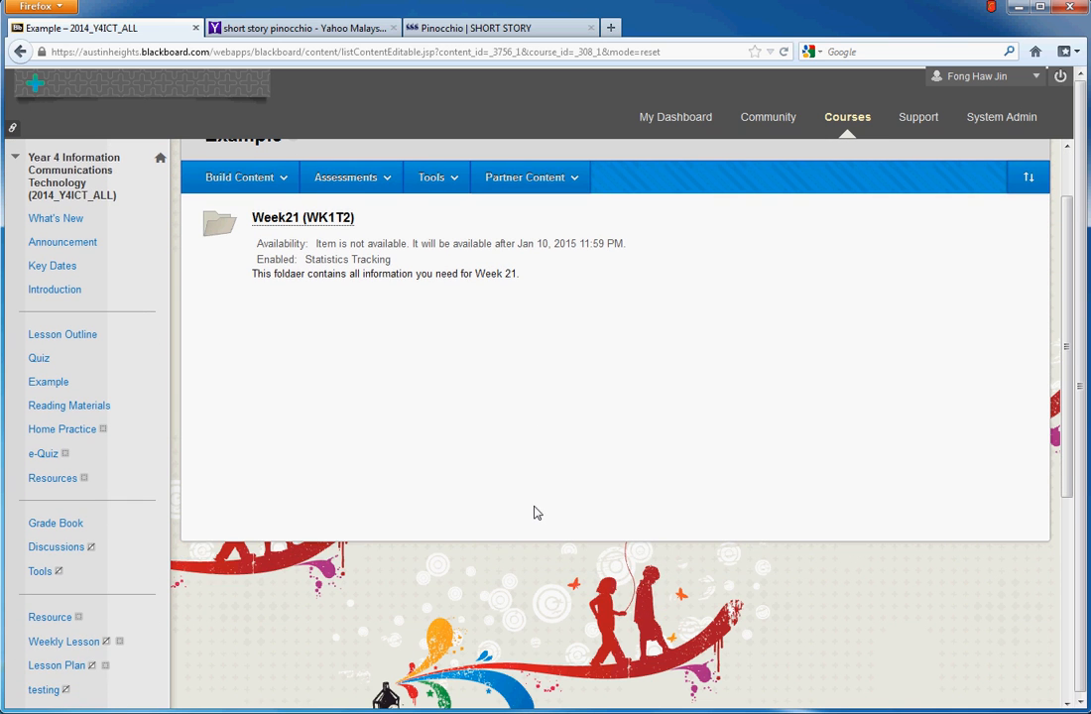
scroll(534, 513, up, 1)
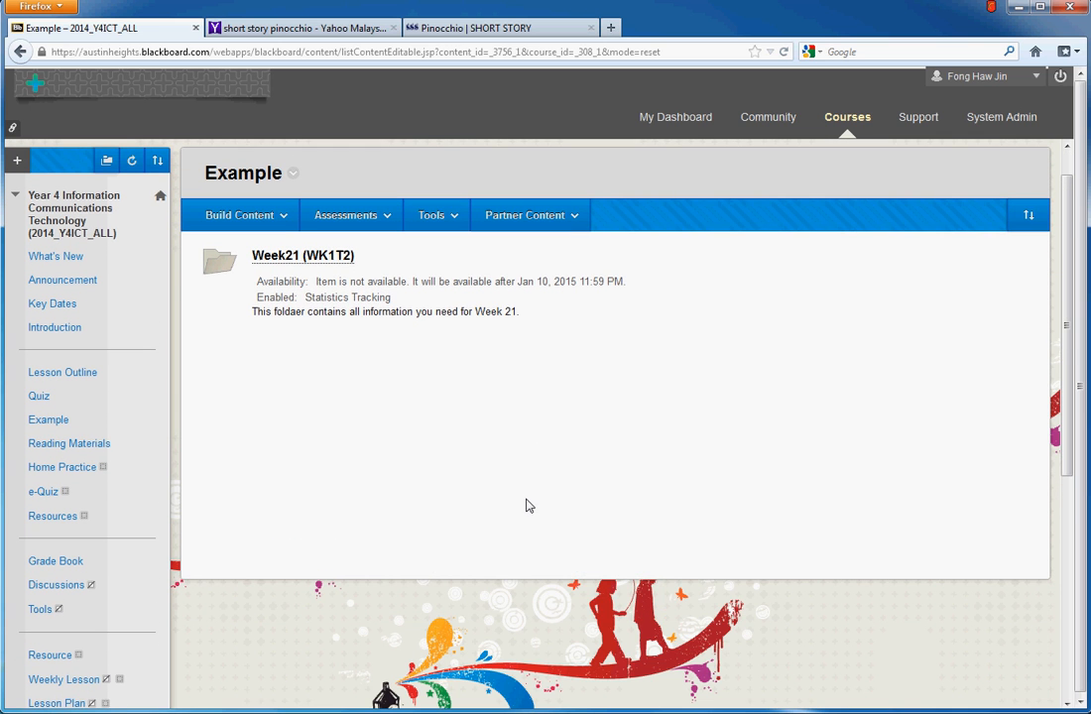